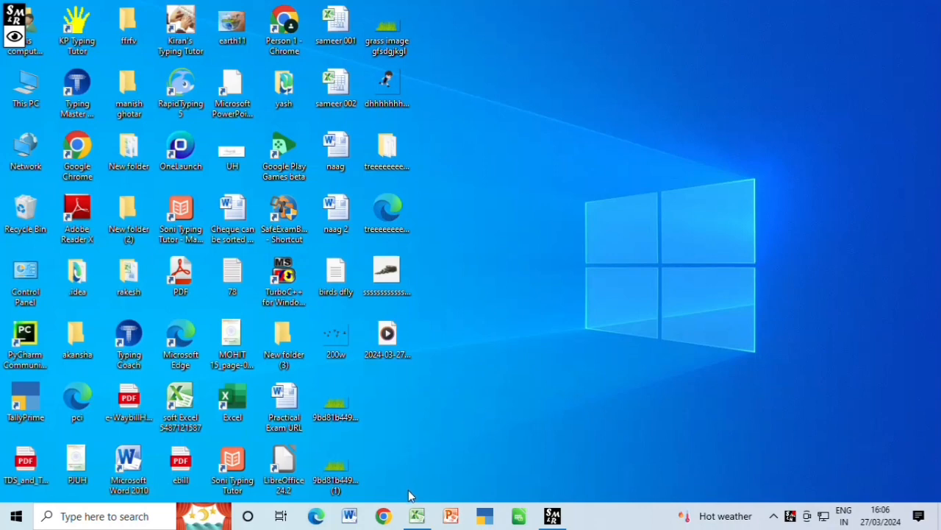
# Step: Switch to the Excel workbook and look over the rdx production ltd sales table and the list of sum functions
pyautogui.click(419, 518)
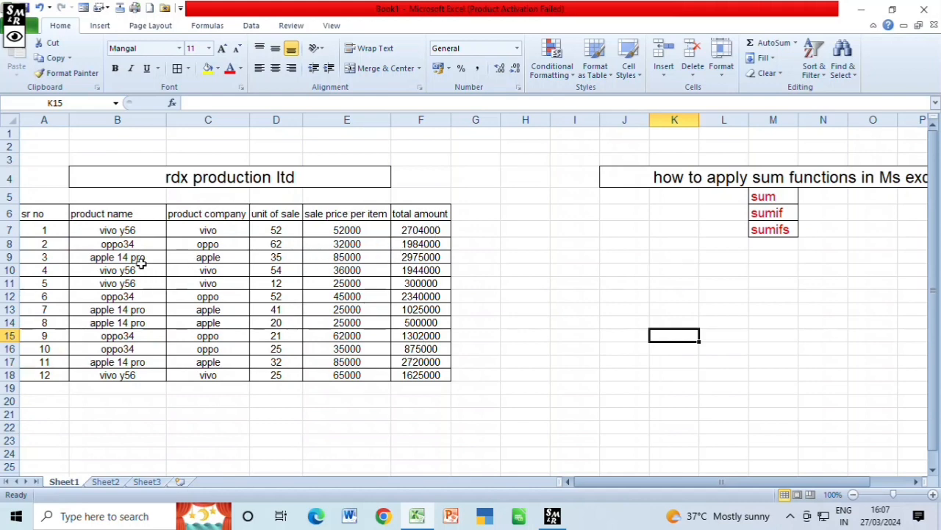
pyautogui.click(423, 232)
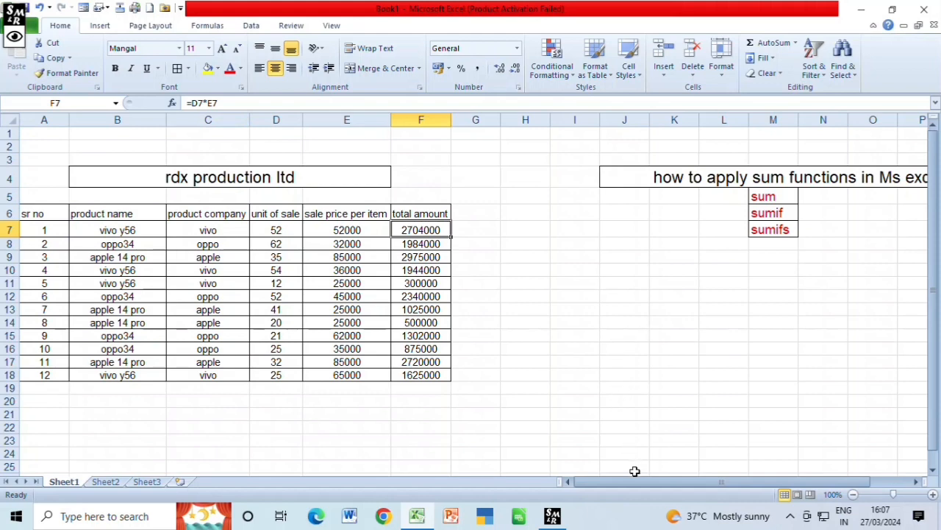
pyautogui.moveTo(636, 479); pyautogui.dragTo(665, 479)
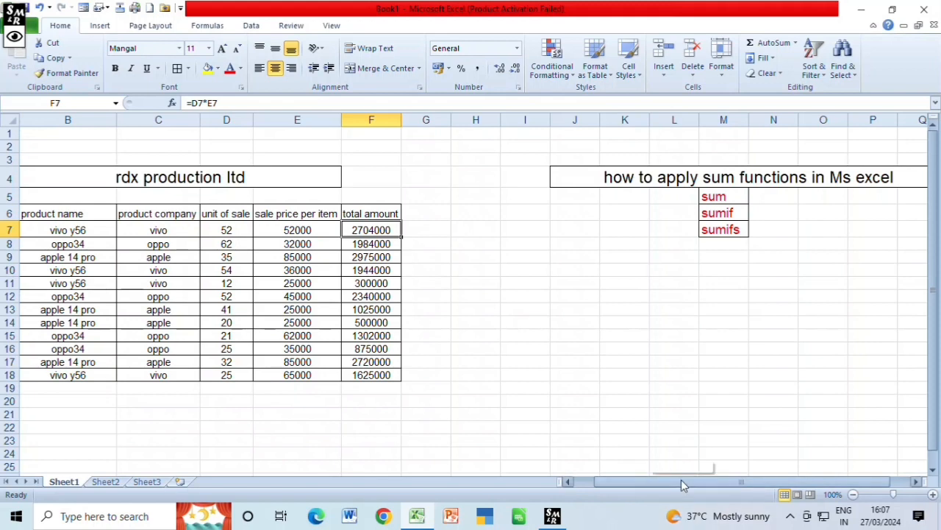
pyautogui.moveTo(681, 480); pyautogui.dragTo(660, 480)
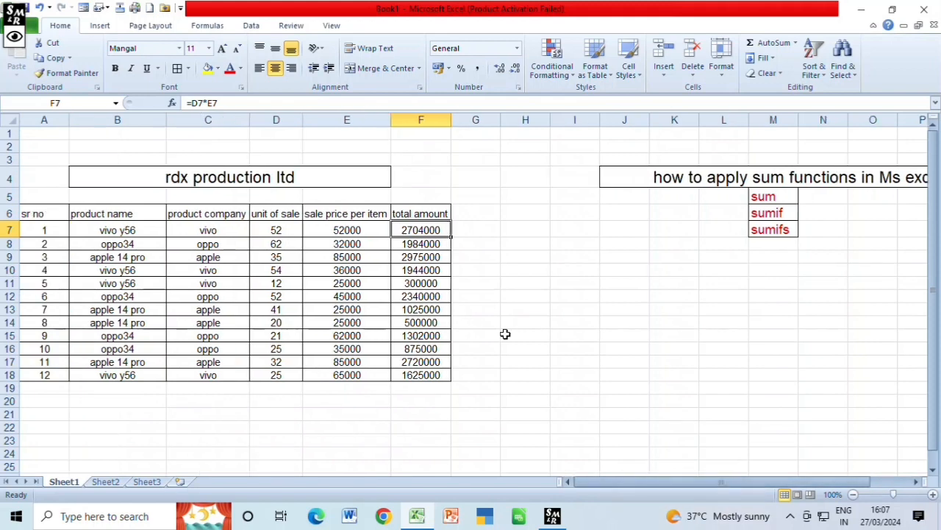
# Step: Enter the label "total amount" in cell A19, directly below the last table row
pyautogui.click(42, 389)
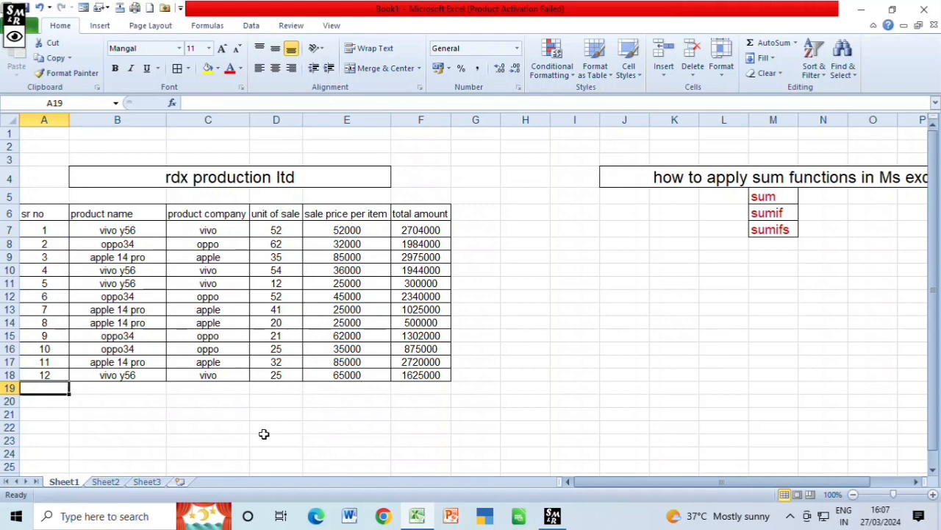
pyautogui.write('t')
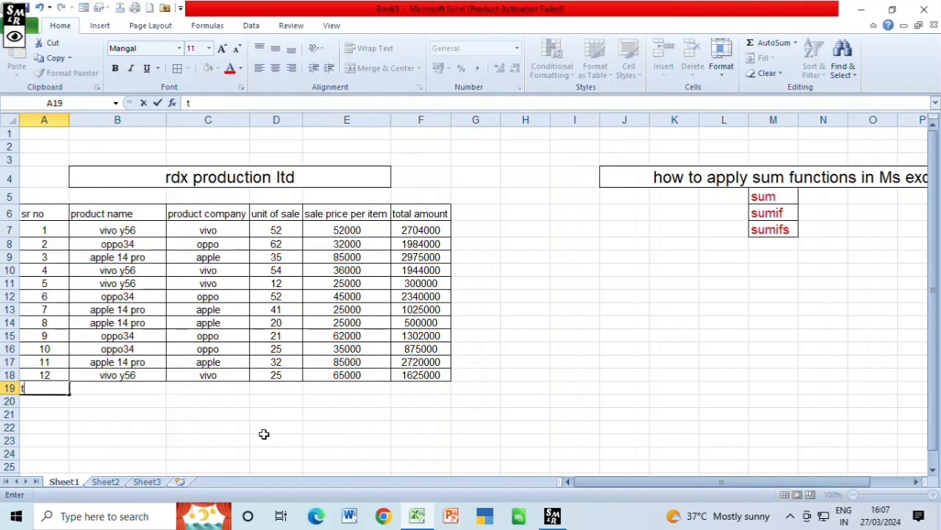
pyautogui.write('otal amount')
pyautogui.press('Return')
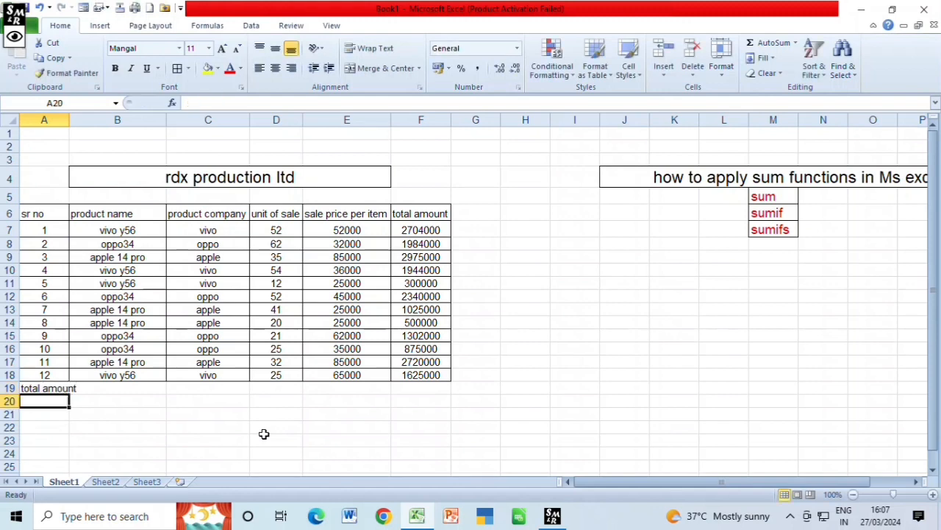
# Step: Total the unit of sale column in cell D19 with a SUM formula over D7:D18
pyautogui.press('Up')
pyautogui.press('Right')
pyautogui.press('Right')
pyautogui.press('Right')
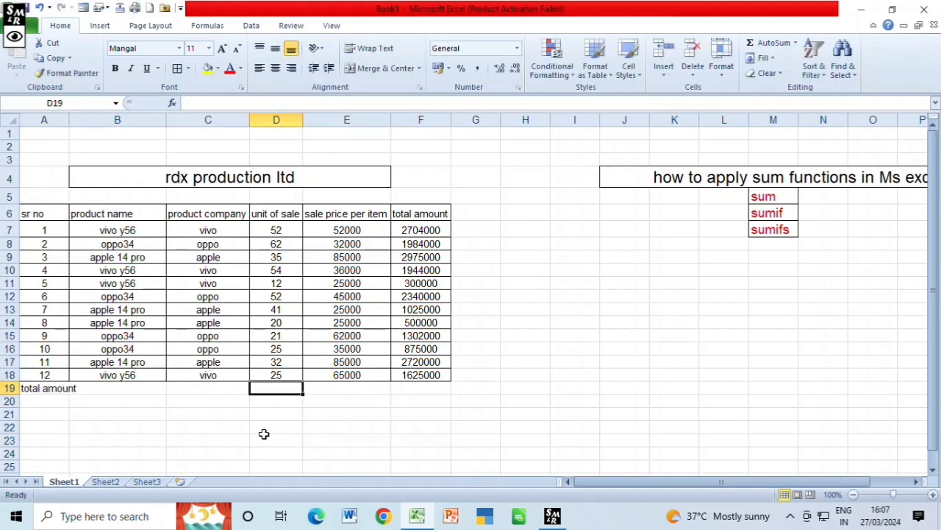
pyautogui.write('=s')
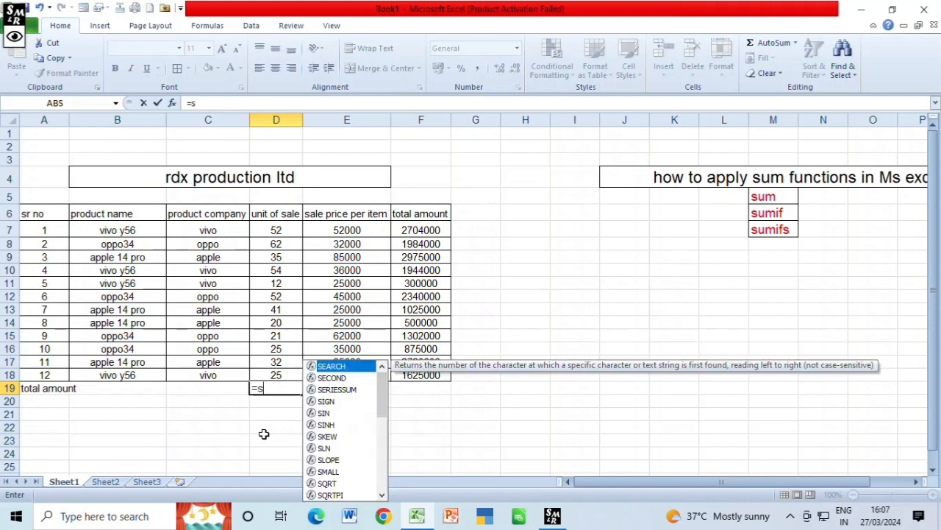
pyautogui.write('um(')
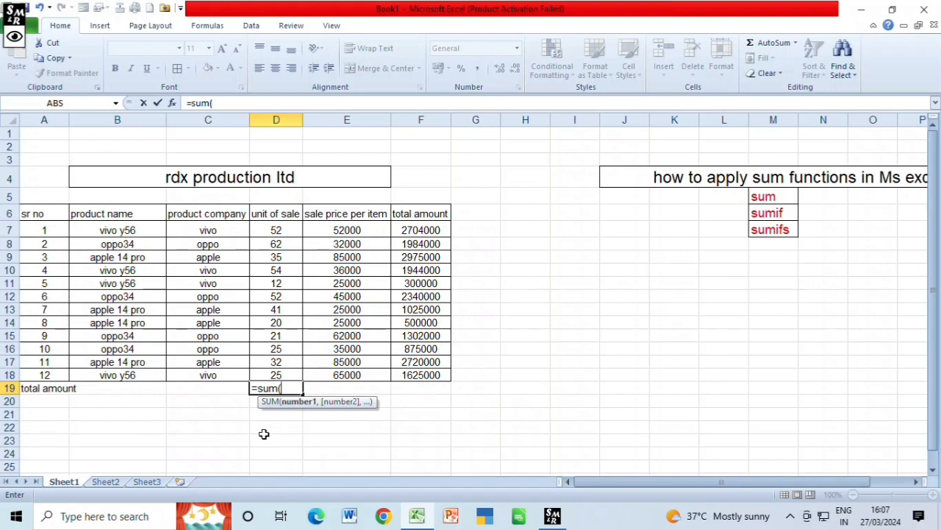
pyautogui.click(286, 230)
pyautogui.moveTo(285, 231); pyautogui.dragTo(283, 375)
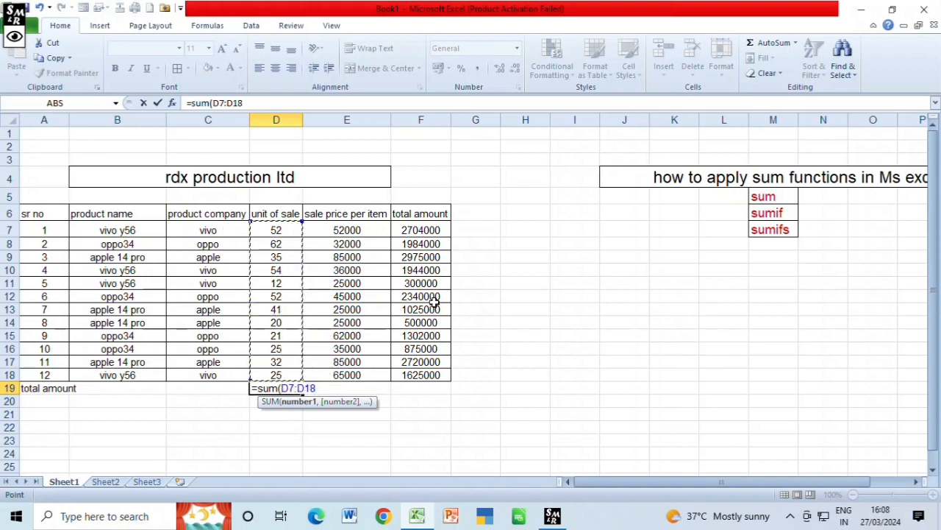
pyautogui.hotkey('shift', 'Return')
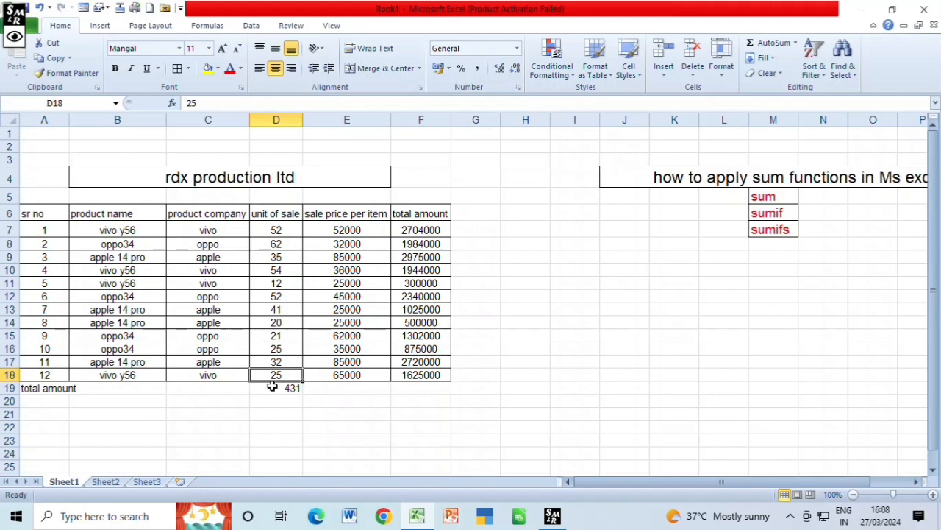
pyautogui.click(271, 386)
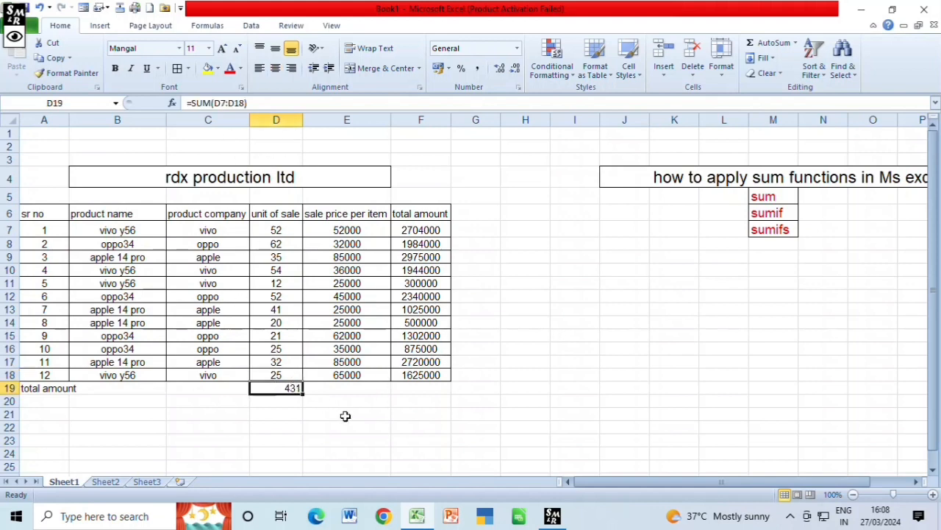
# Step: Total the sale price per item column in cell E19 with a SUM formula over E7:E18
pyautogui.click(343, 388)
pyautogui.write('=')
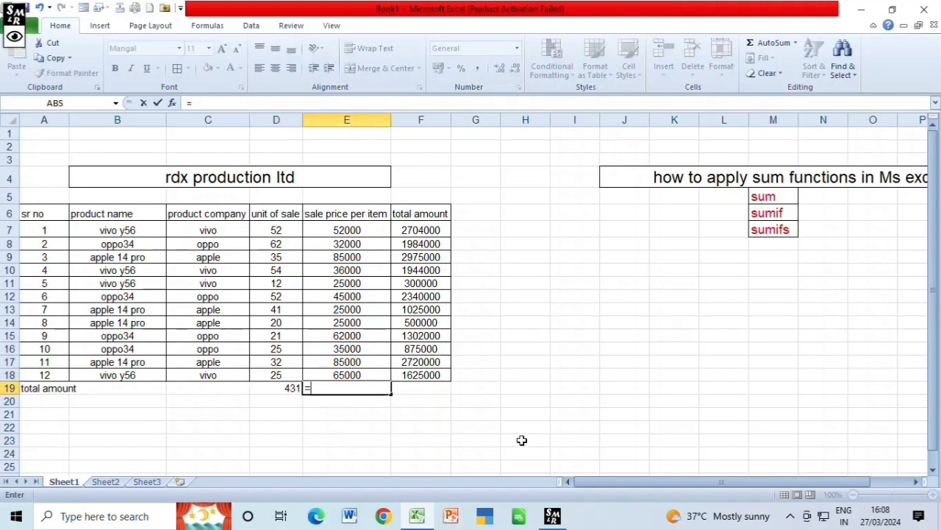
pyautogui.write('sumi')
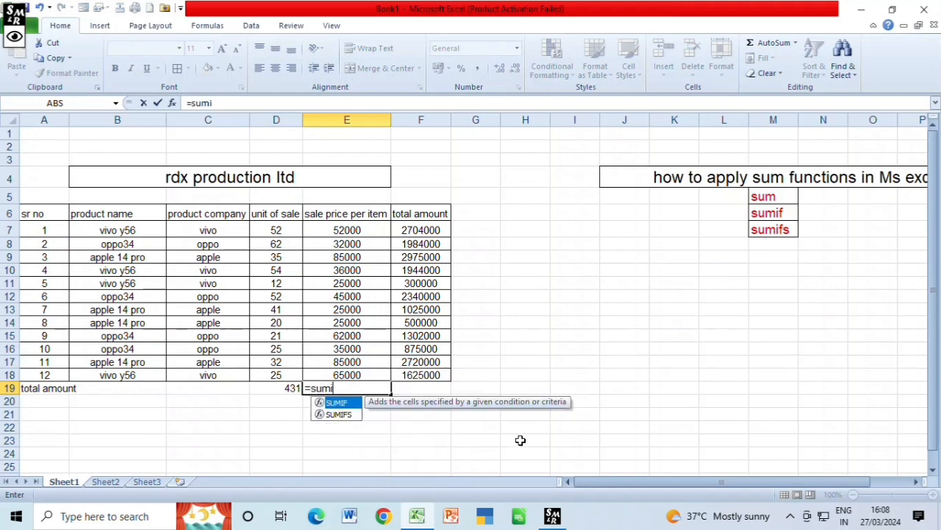
pyautogui.write('fs')
pyautogui.press('BackSpace')
pyautogui.write('(')
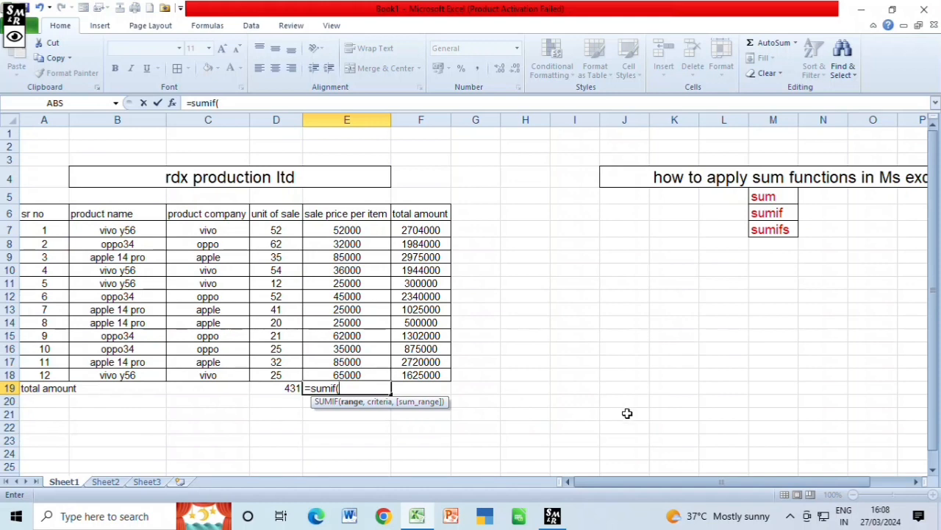
pyautogui.press('BackSpace')
pyautogui.press('BackSpace')
pyautogui.press('BackSpace')
pyautogui.write('(')
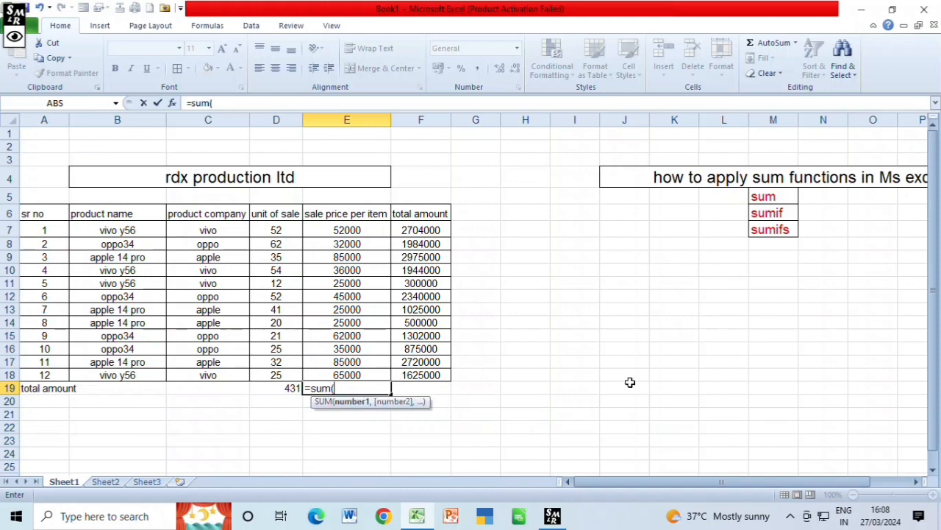
pyautogui.click(370, 230)
pyautogui.moveTo(370, 230); pyautogui.dragTo(374, 371)
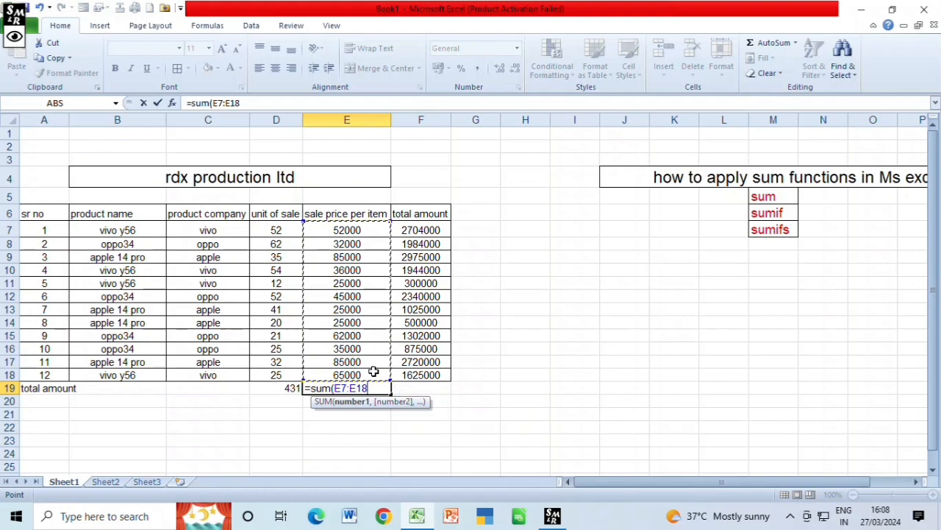
pyautogui.write(')')
pyautogui.press('Return')
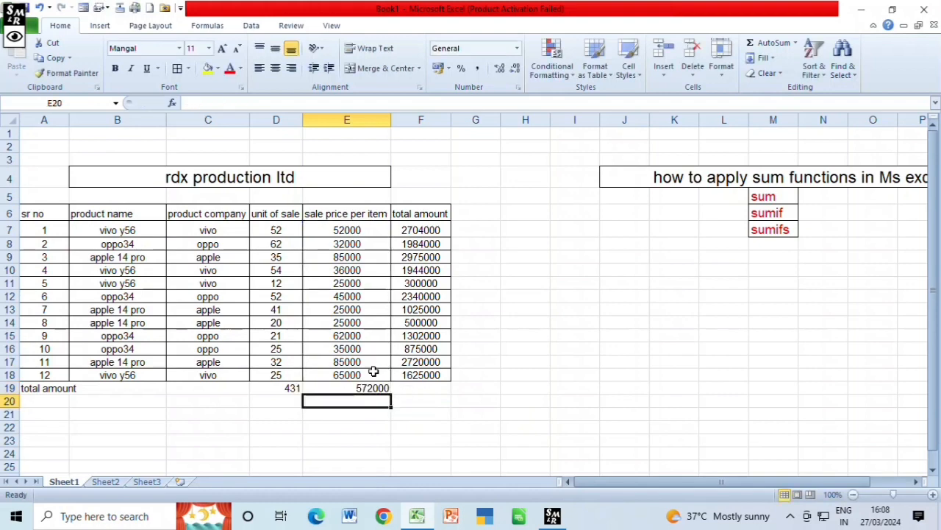
# Step: Total the total amount column in cell F19 with a SUM formula over F7:F18
pyautogui.click(425, 379)
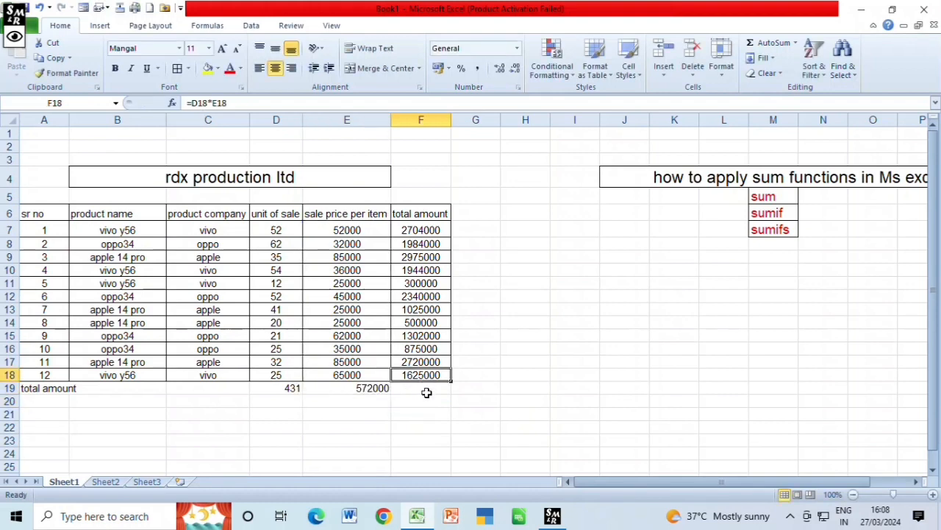
pyautogui.click(427, 388)
pyautogui.write('=sumi')
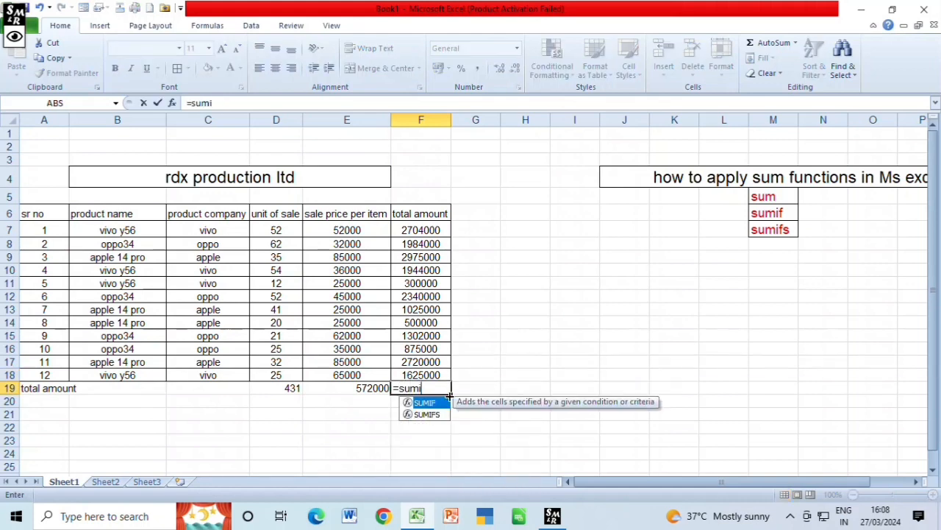
pyautogui.press('BackSpace')
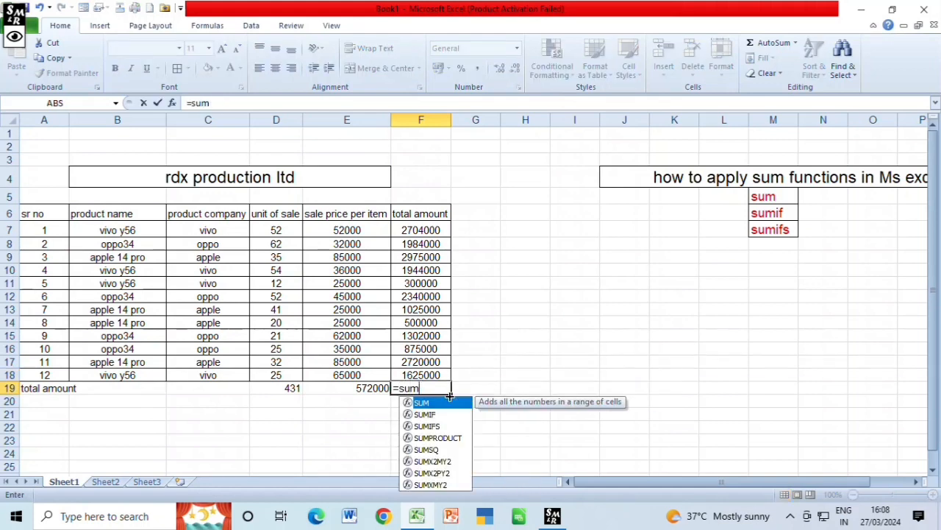
pyautogui.write('(')
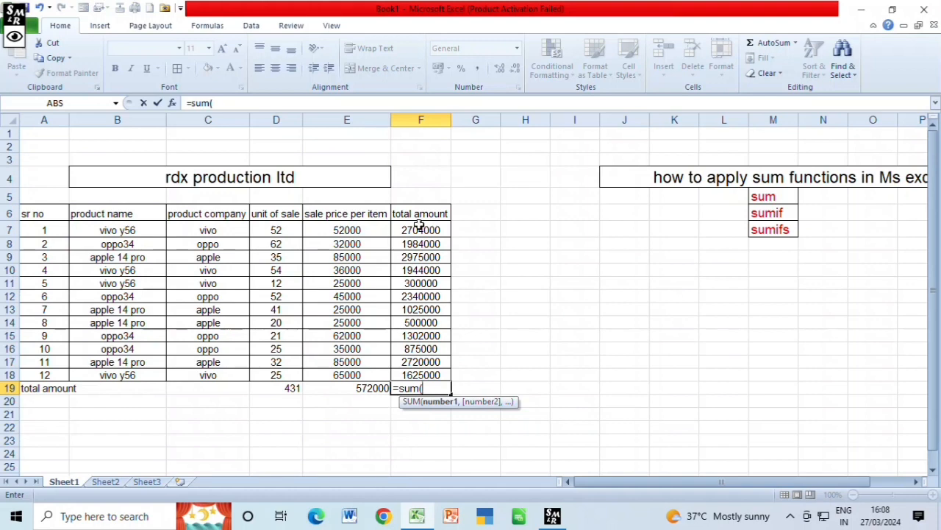
pyautogui.moveTo(420, 226); pyautogui.dragTo(416, 370)
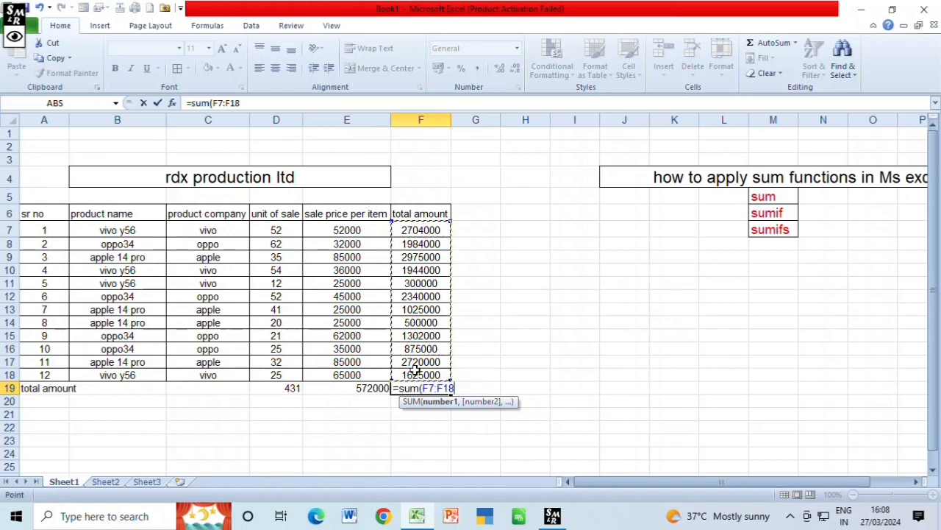
pyautogui.write(')')
pyautogui.press('Return')
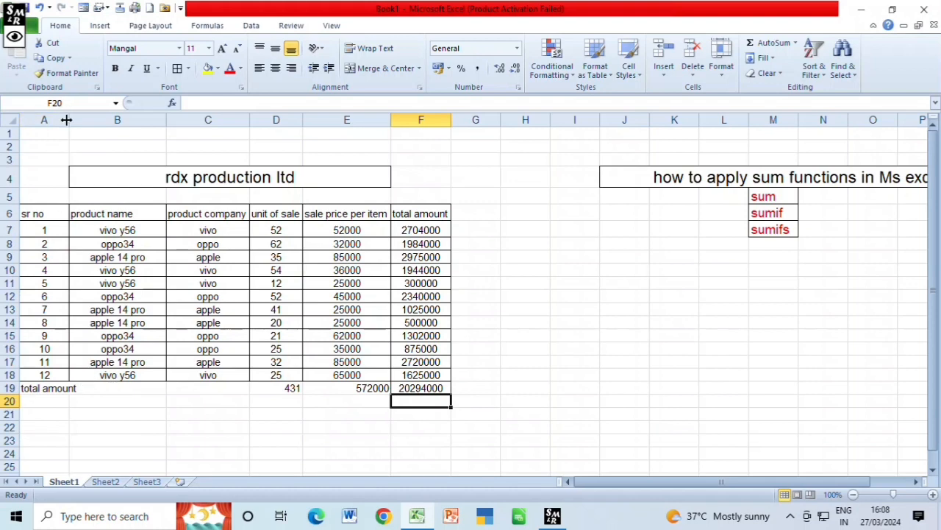
# Step: Widen column A to fit the "total amount" label, and give that label cell a yellow fill and red text
pyautogui.moveTo(66, 119); pyautogui.dragTo(102, 121)
pyautogui.click(74, 388)
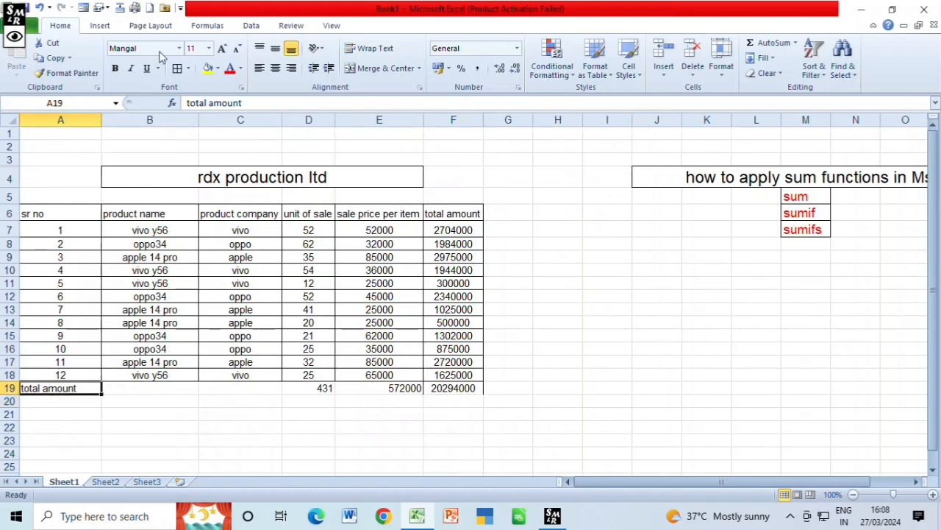
pyautogui.click(209, 68)
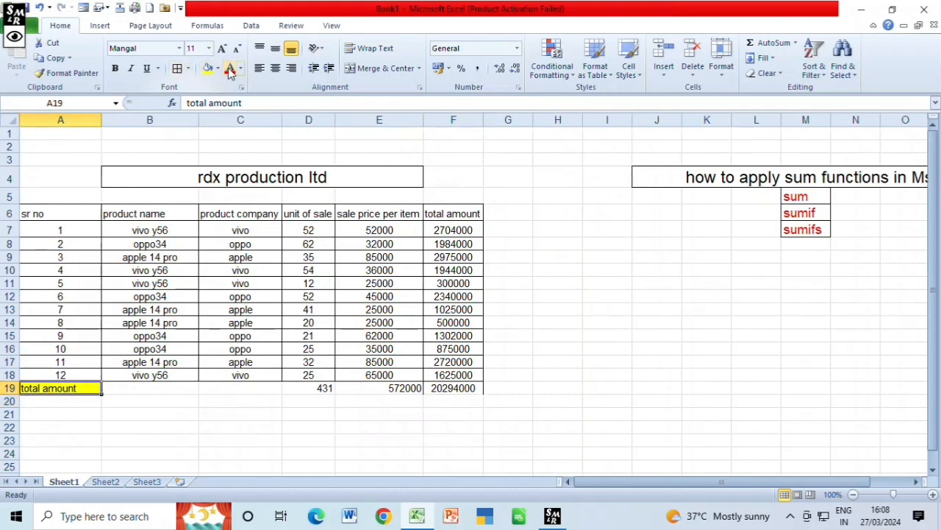
# Step: Format the totals in D19:F19 with a yellow fill and bold red text
pyautogui.moveTo(324, 387); pyautogui.dragTo(471, 387)
pyautogui.click(209, 68)
pyautogui.click(240, 68)
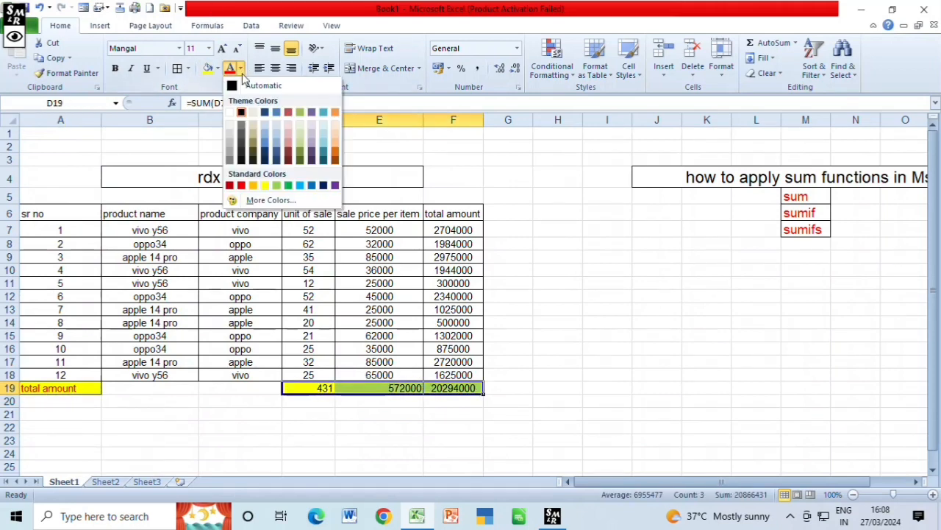
pyautogui.click(323, 185)
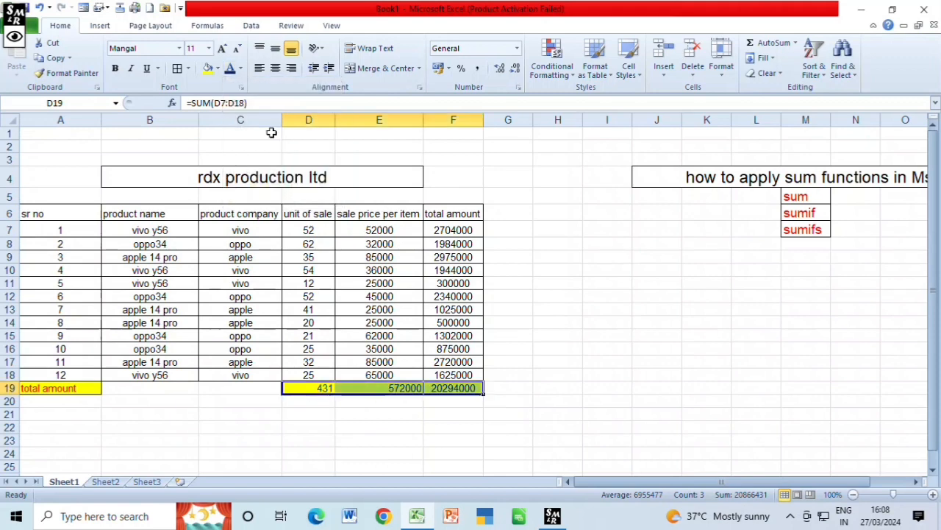
pyautogui.click(241, 67)
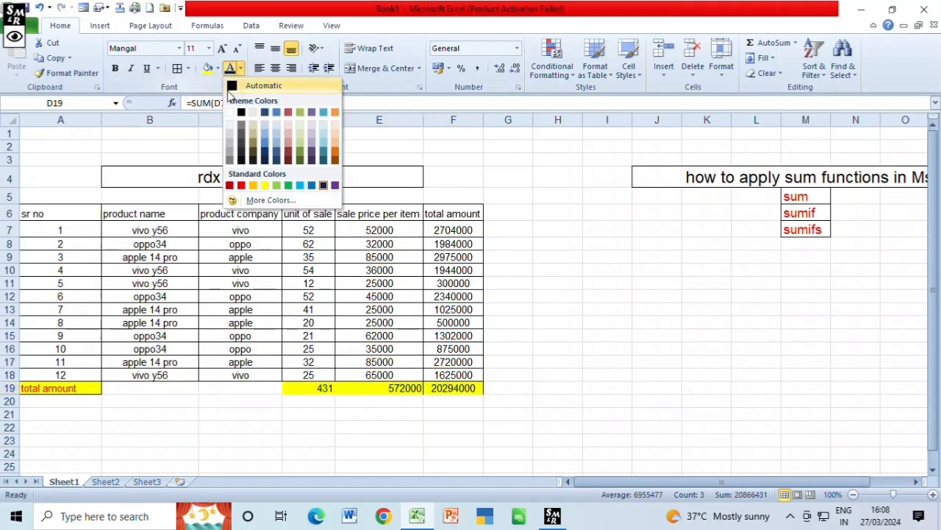
pyautogui.click(241, 185)
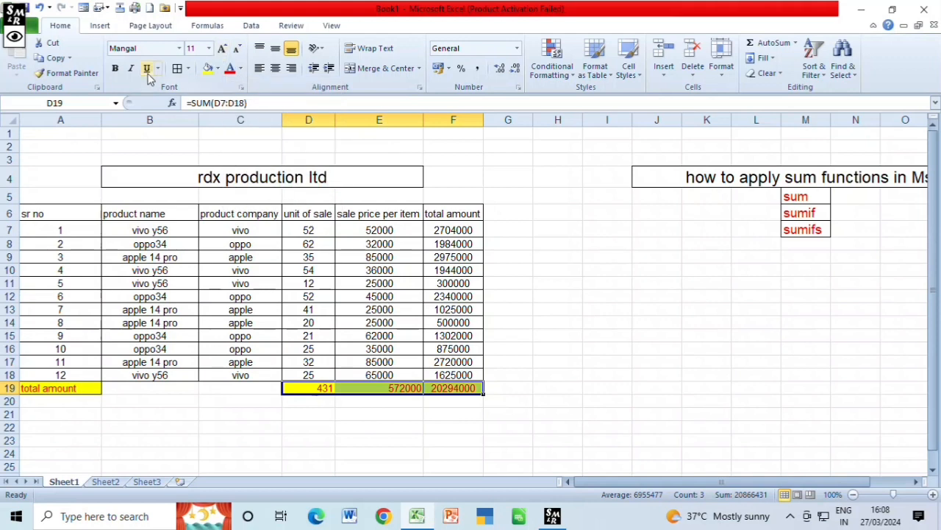
pyautogui.click(114, 67)
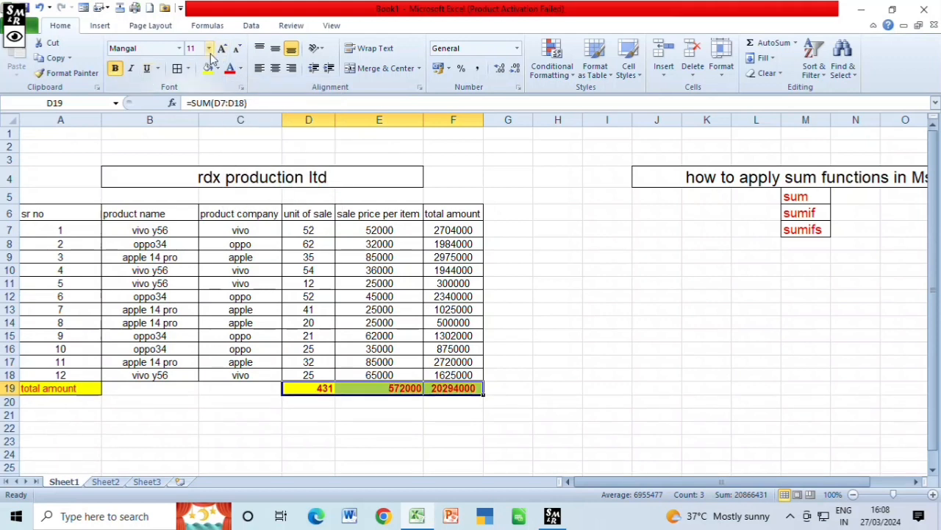
# Step: Set the font size of the totals in D19:F19 to 12 and add borders around these cells
pyautogui.click(551, 346)
pyautogui.moveTo(308, 389); pyautogui.dragTo(459, 389)
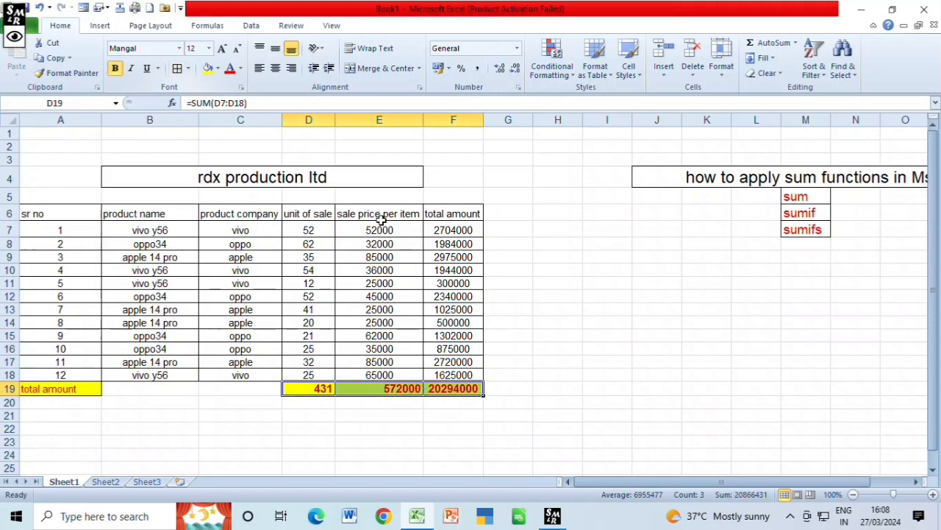
pyautogui.click(526, 356)
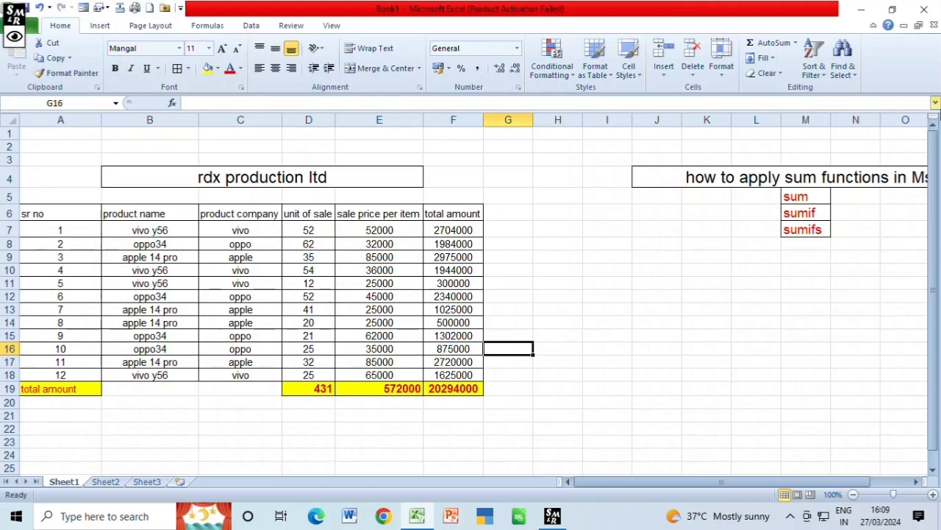
# Step: Make the "total amount" label in A19 bold and increase its font size by one step
pyautogui.click(96, 391)
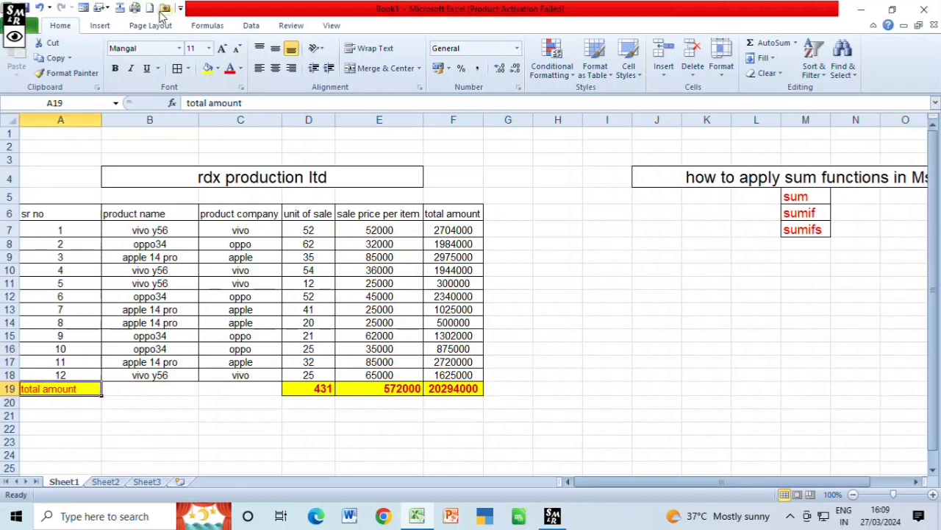
pyautogui.click(116, 67)
pyautogui.click(222, 49)
pyautogui.click(751, 323)
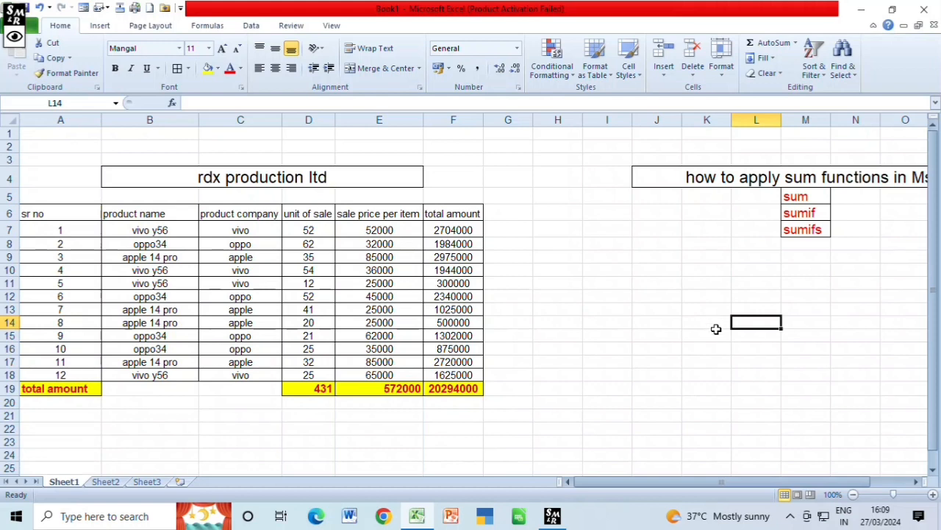
pyautogui.click(558, 284)
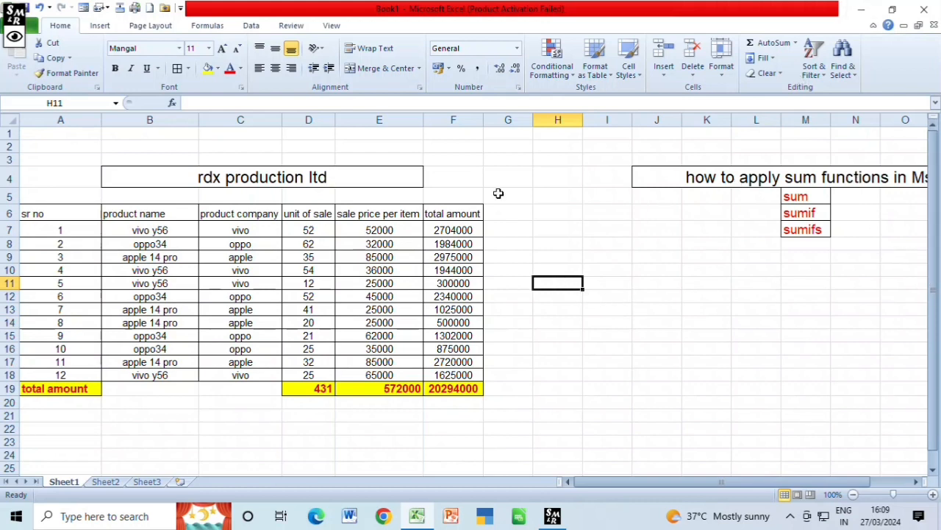
# Step: Copy the "product name" header from B6 to I7 and widen column I to fit it
pyautogui.click(128, 210)
pyautogui.click(38, 59)
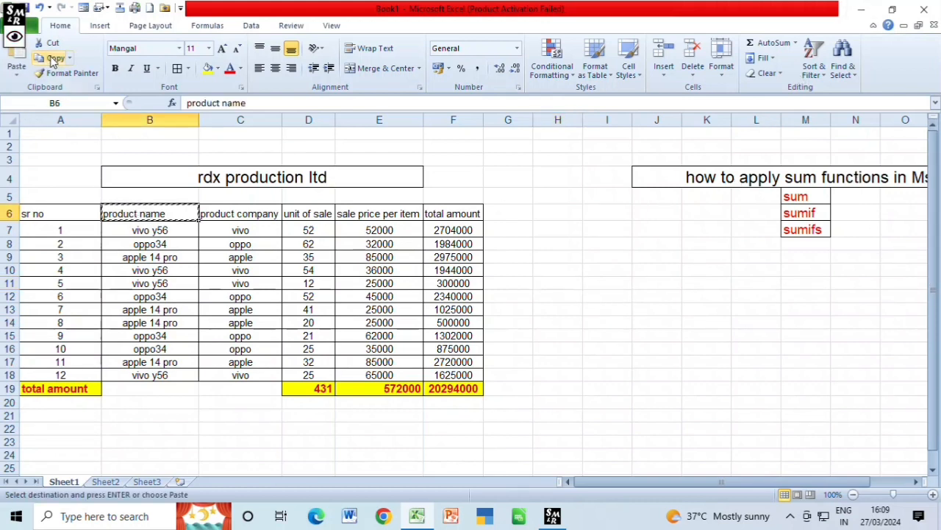
pyautogui.click(581, 261)
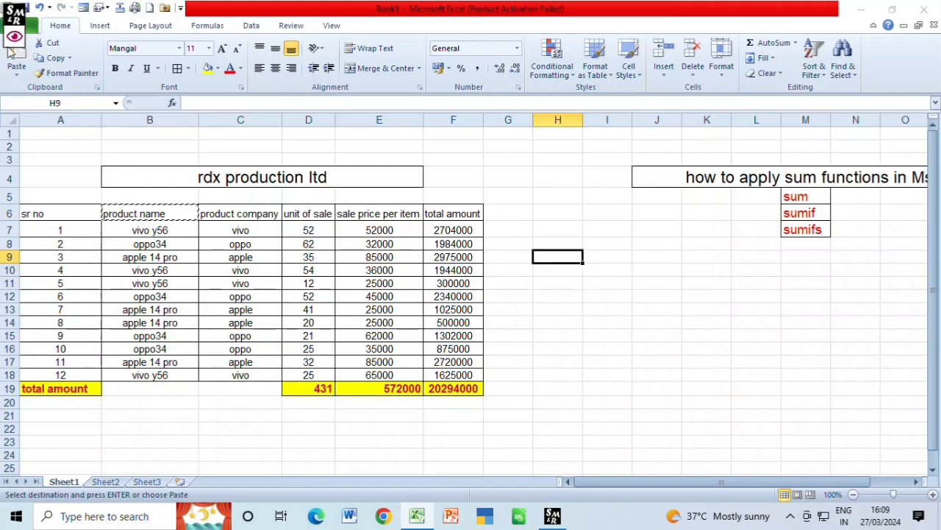
pyautogui.click(14, 35)
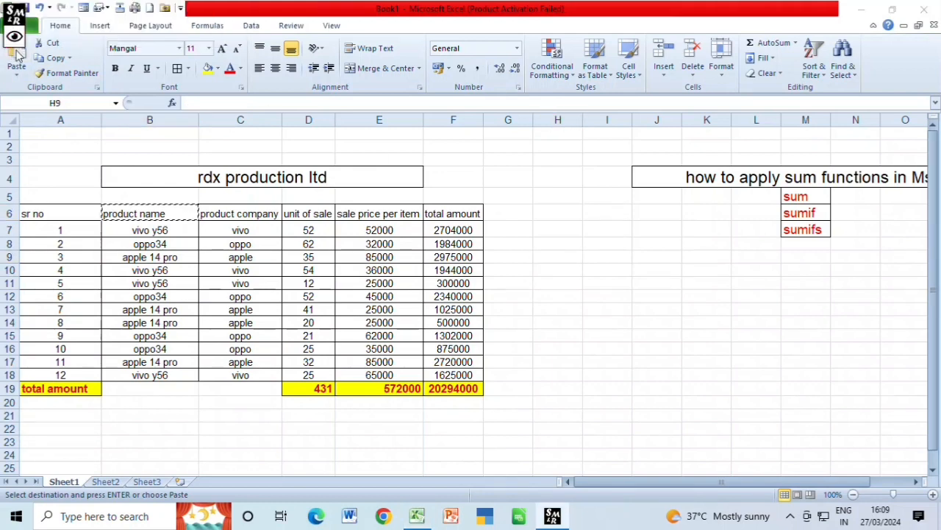
pyautogui.click(20, 58)
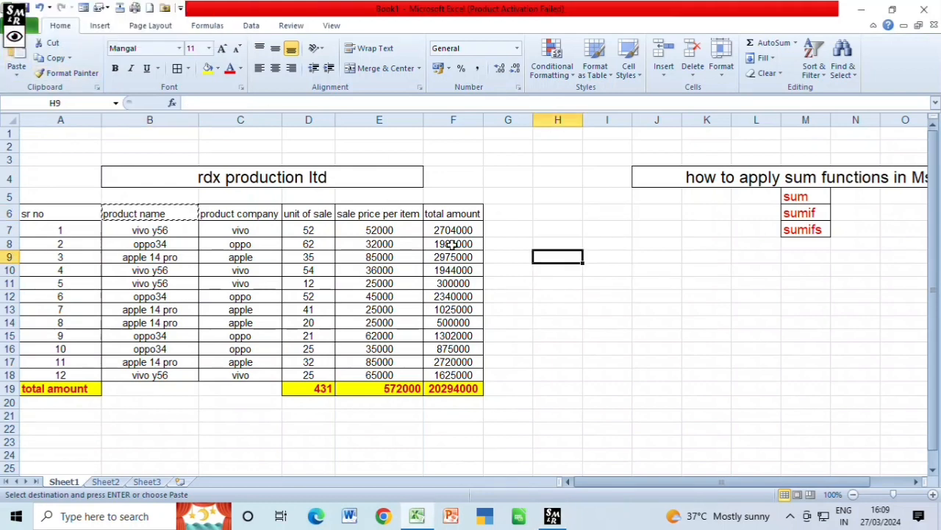
pyautogui.click(528, 294)
pyautogui.click(597, 320)
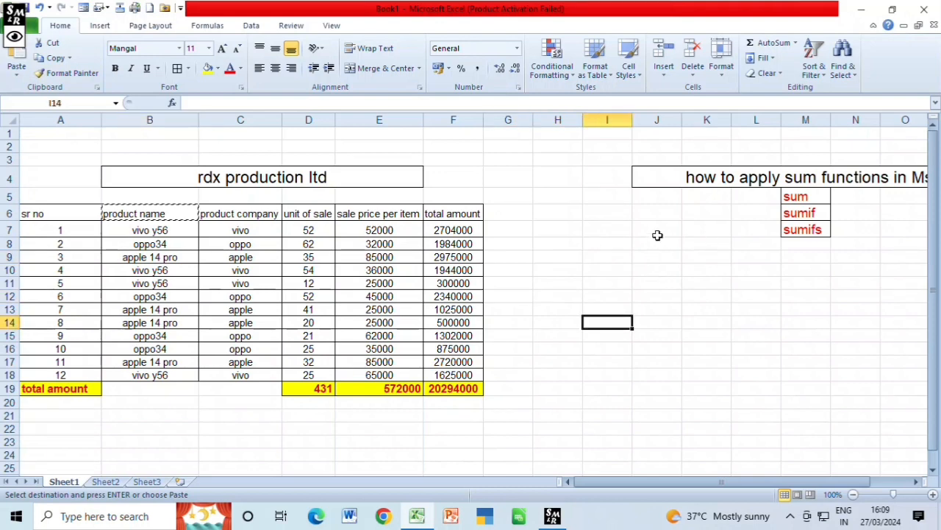
pyautogui.click(587, 233)
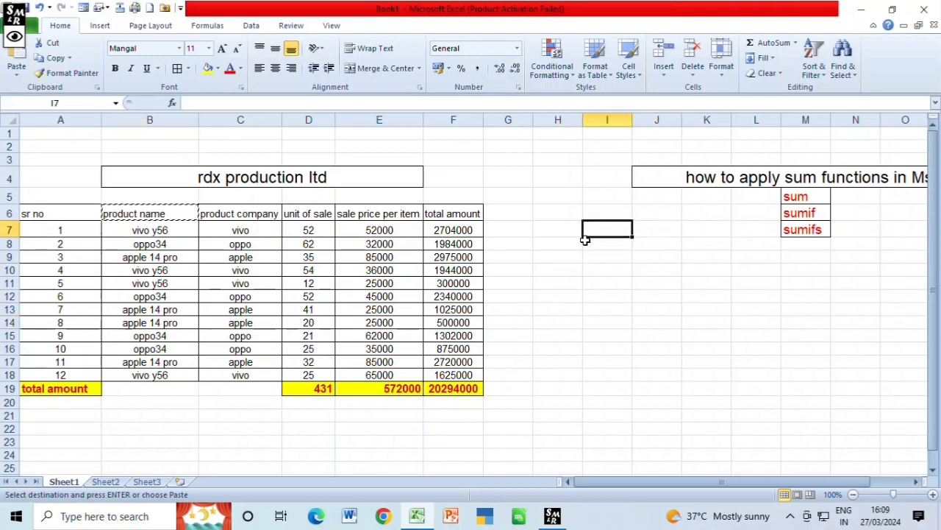
pyautogui.hotkey('ctrl', 'v')
pyautogui.moveTo(632, 121); pyautogui.dragTo(647, 121)
pyautogui.click(630, 282)
pyautogui.click(635, 249)
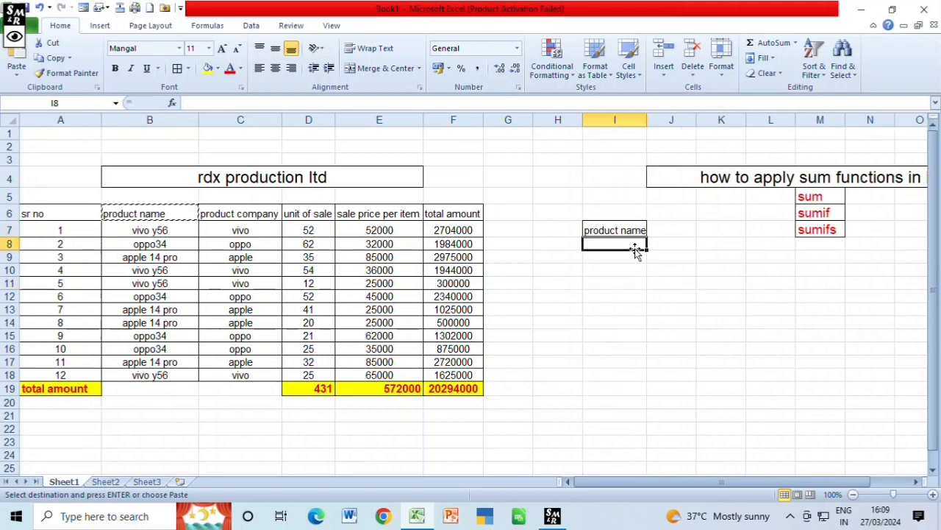
# Step: Copy the "unit of sale" header from D6 to J7 and widen column J slightly to fit it
pyautogui.click(670, 230)
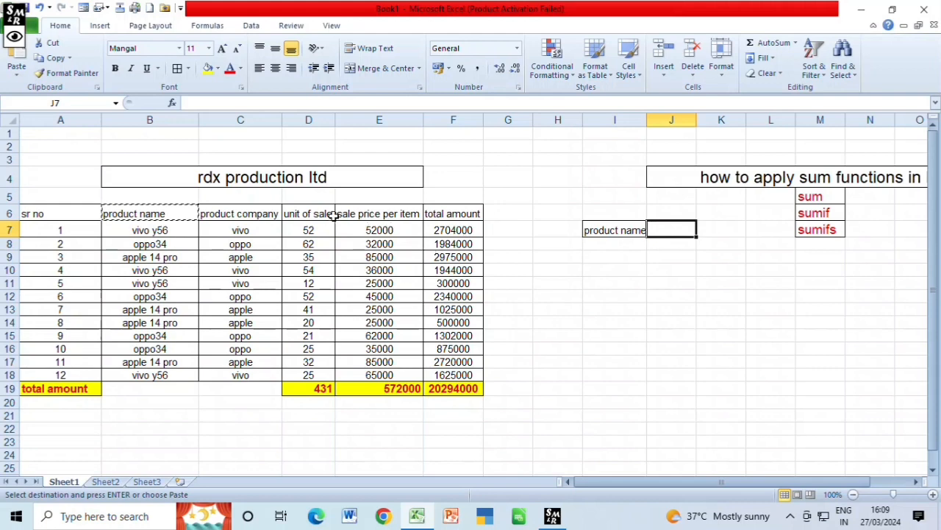
pyautogui.click(333, 213)
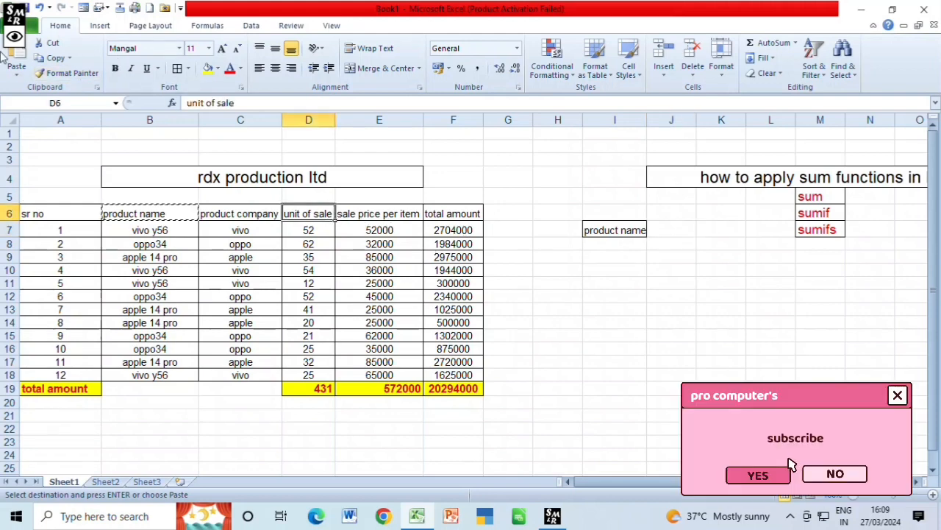
pyautogui.click(52, 57)
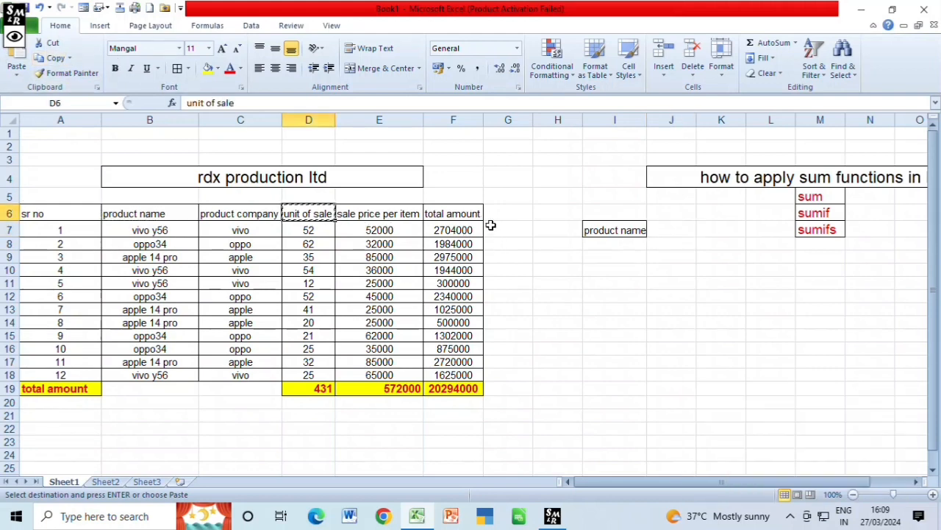
pyautogui.click(667, 230)
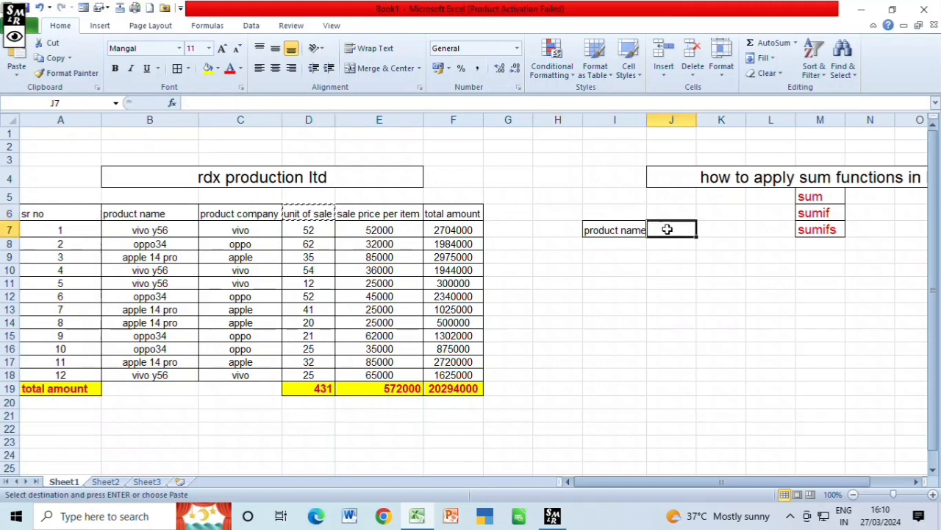
pyautogui.hotkey('ctrl', 'v')
pyautogui.click(621, 241)
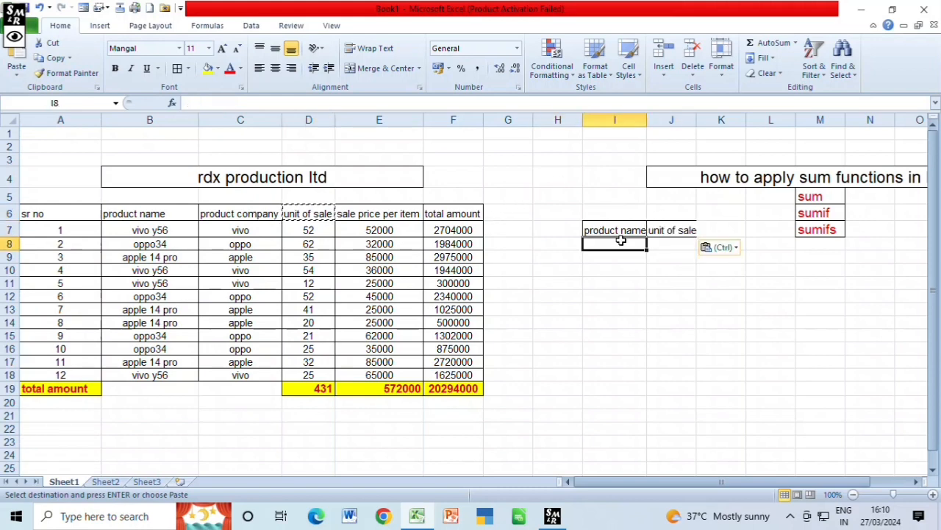
pyautogui.moveTo(696, 120); pyautogui.dragTo(698, 120)
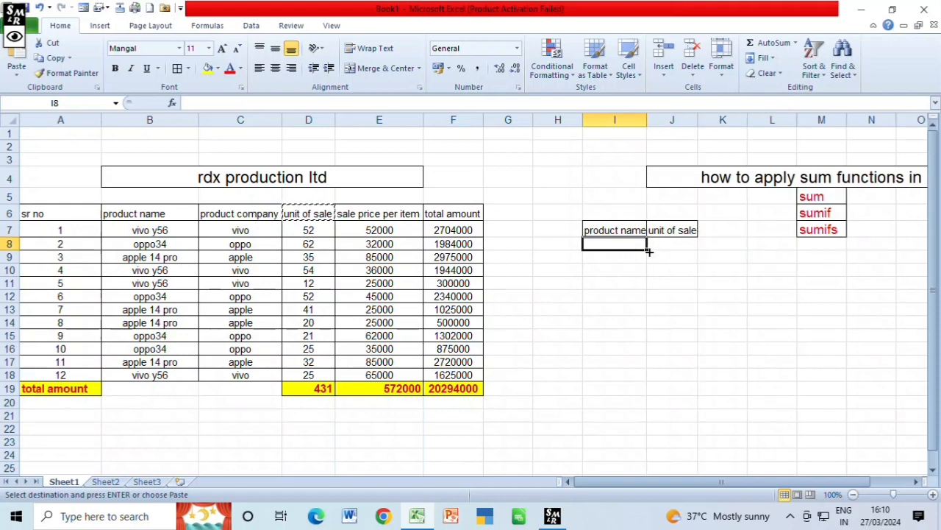
# Step: Enter oppo34 in I8 and total its units of sale in J8 with the formula =sumif(B6:B18,I8,D6:D18)
pyautogui.write('oppo')
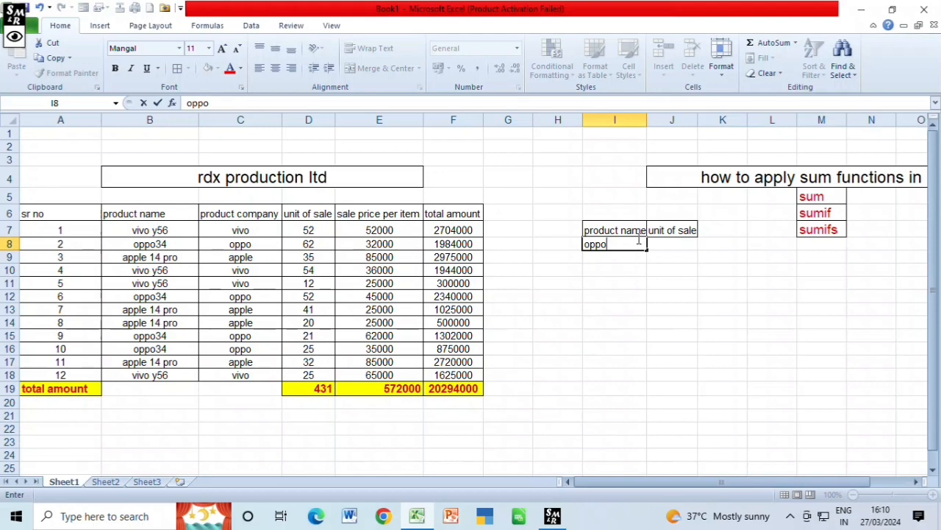
pyautogui.write('34')
pyautogui.click(674, 243)
pyautogui.write('=')
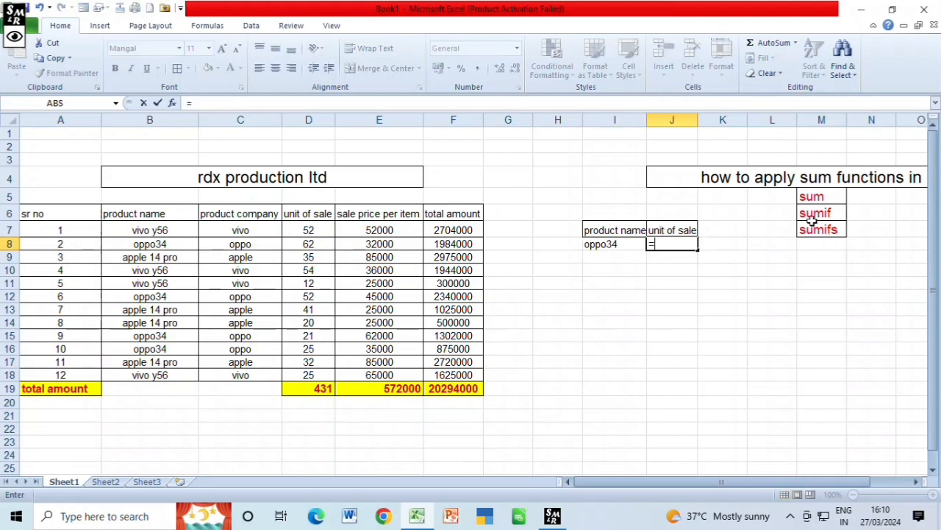
pyautogui.write('su')
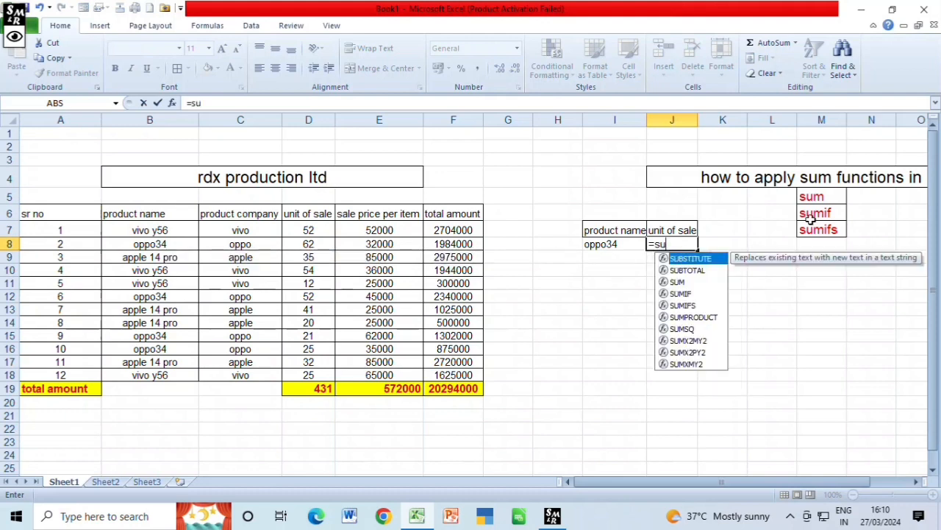
pyautogui.write('mif(')
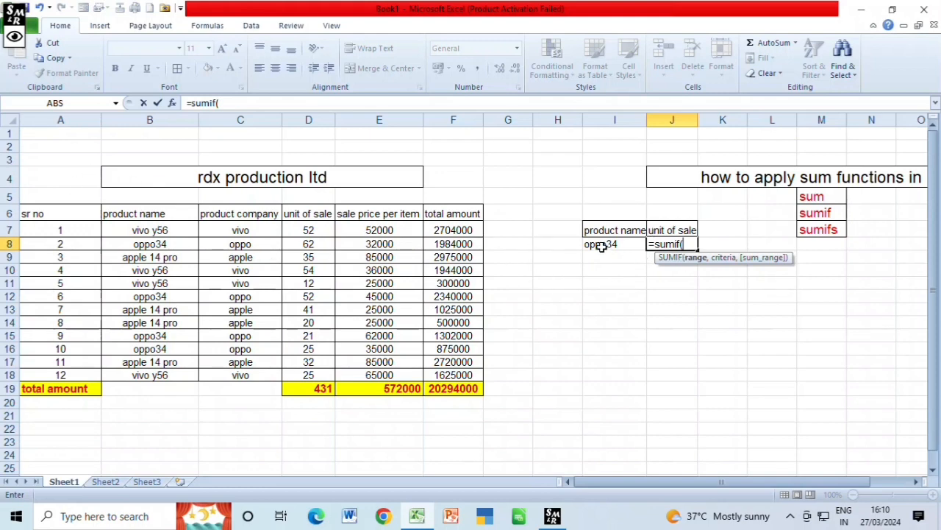
pyautogui.click(136, 228)
pyautogui.moveTo(152, 212); pyautogui.dragTo(172, 371)
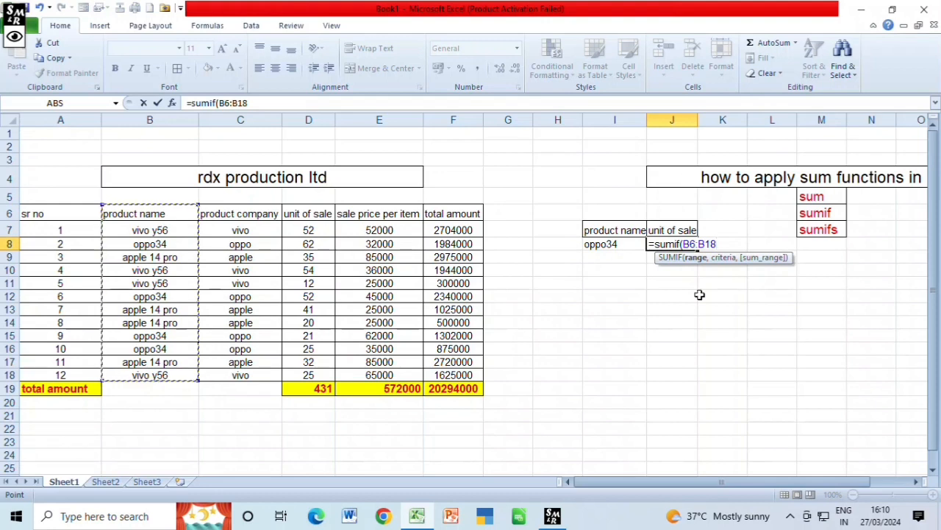
pyautogui.write(',')
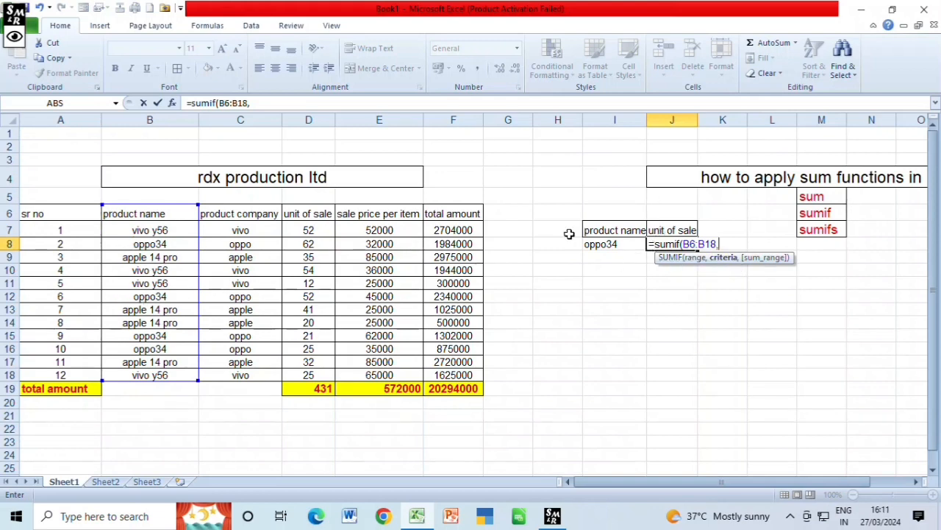
pyautogui.click(619, 244)
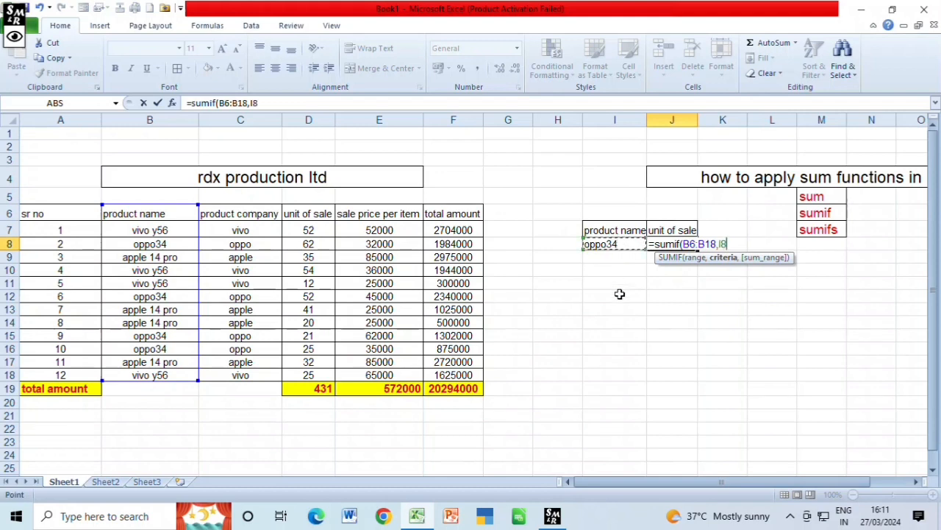
pyautogui.write(',')
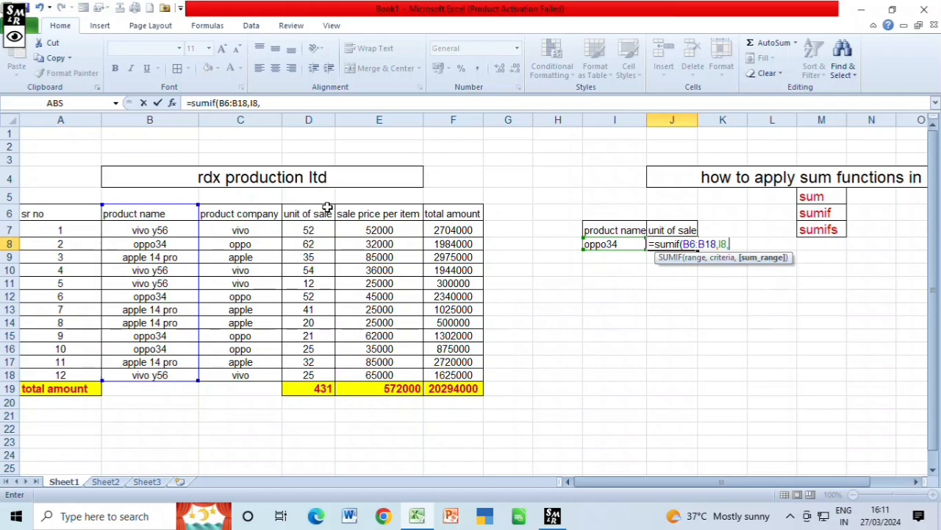
pyautogui.moveTo(323, 214); pyautogui.dragTo(316, 373)
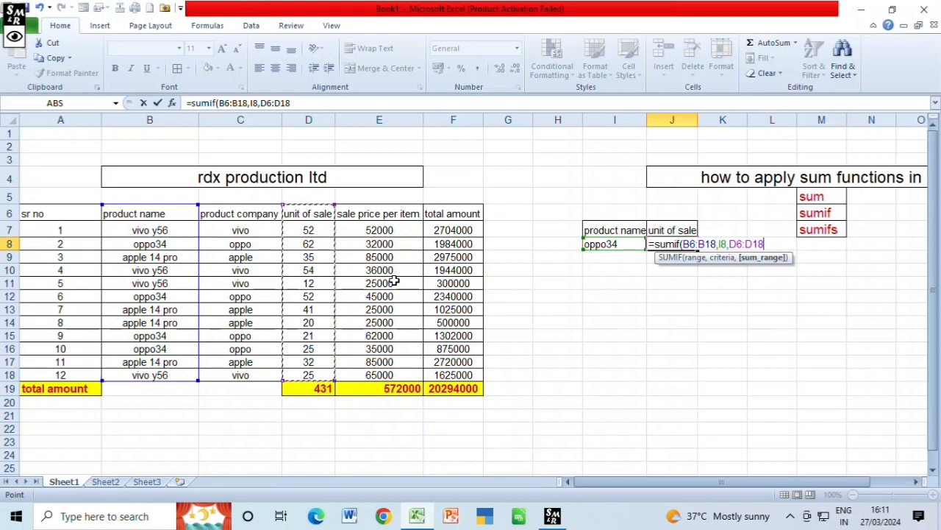
pyautogui.write(')')
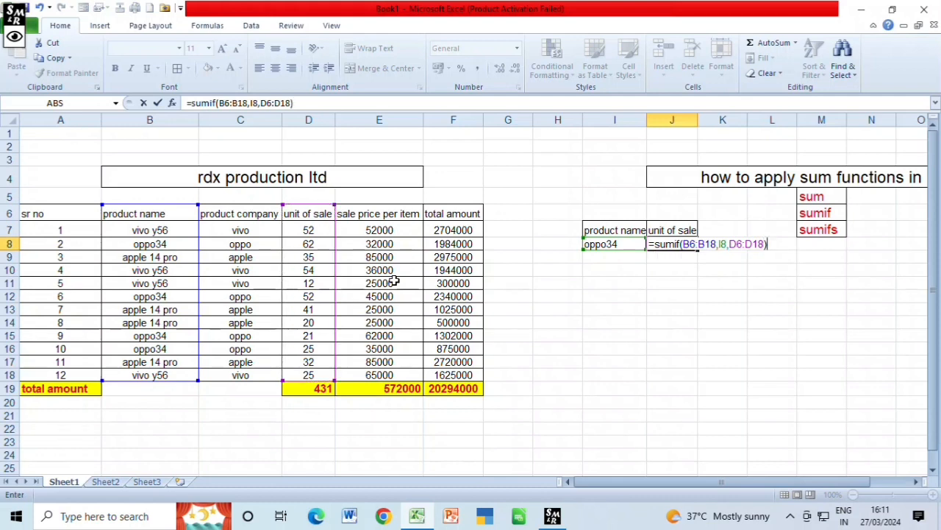
pyautogui.press('Return')
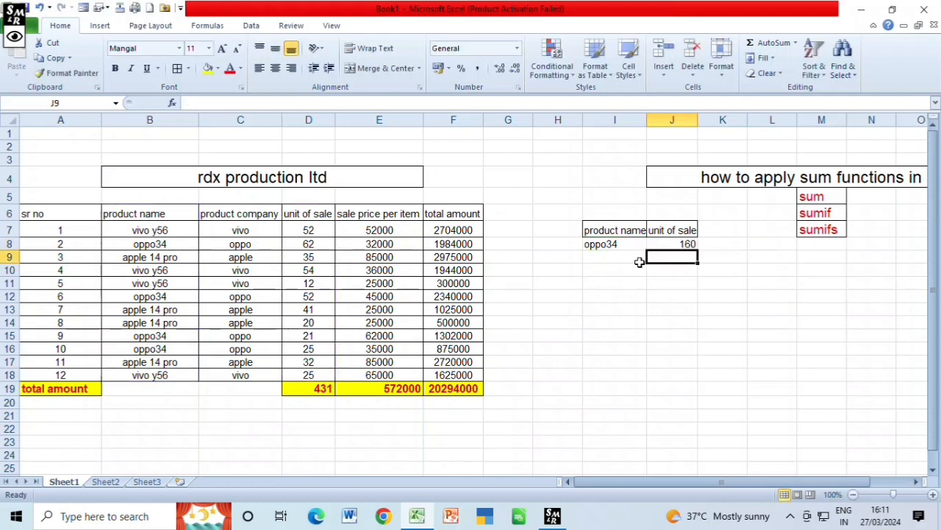
# Step: Highlight the unit of sale cells D8 and D12 of the first two oppo34 rows with a yellow fill
pyautogui.click(168, 244)
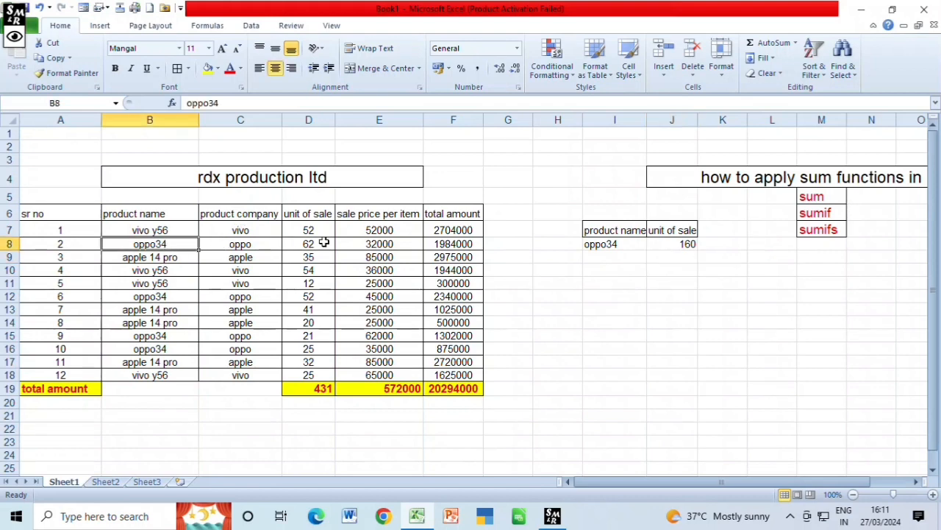
pyautogui.click(324, 242)
pyautogui.click(206, 67)
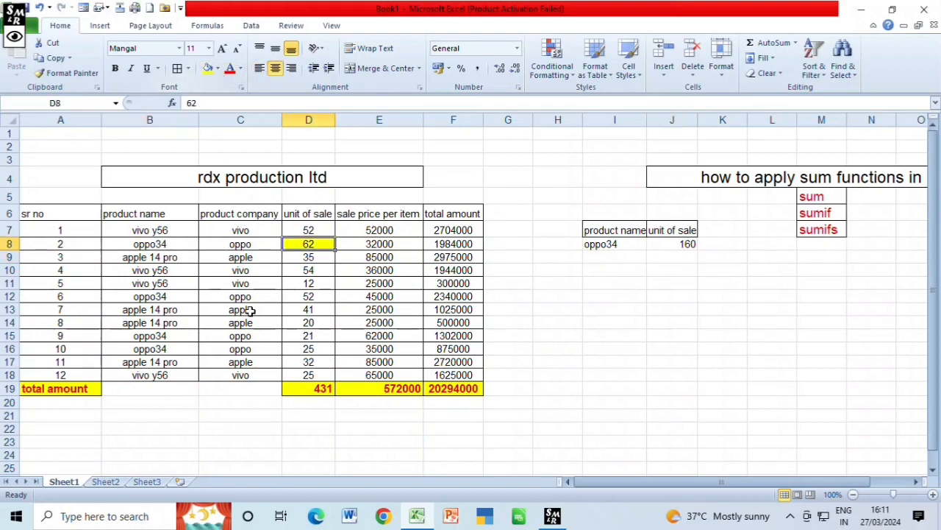
pyautogui.click(168, 297)
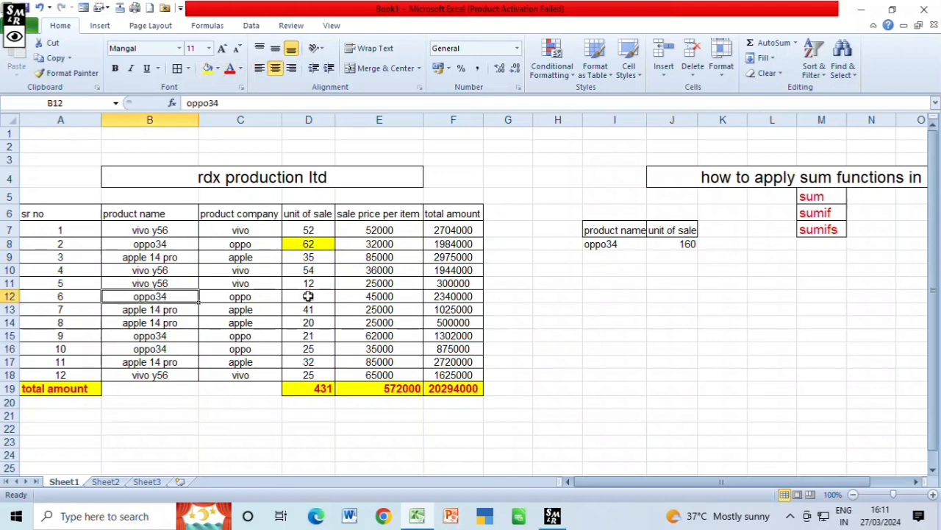
pyautogui.click(308, 296)
pyautogui.click(210, 68)
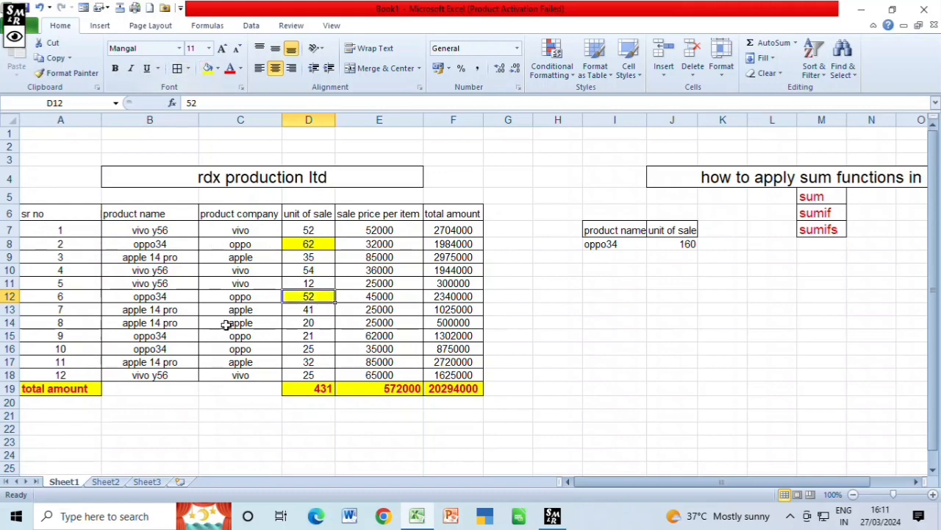
# Step: Highlight the unit of sale cells D15:D16 of the remaining oppo34 rows with a yellow fill
pyautogui.click(159, 338)
pyautogui.moveTo(162, 341); pyautogui.dragTo(164, 347)
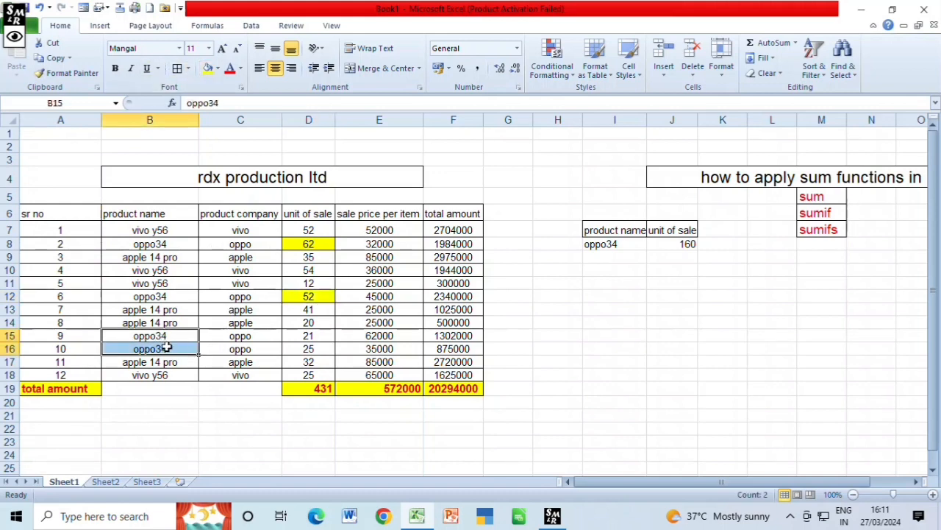
pyautogui.moveTo(306, 335); pyautogui.dragTo(308, 348)
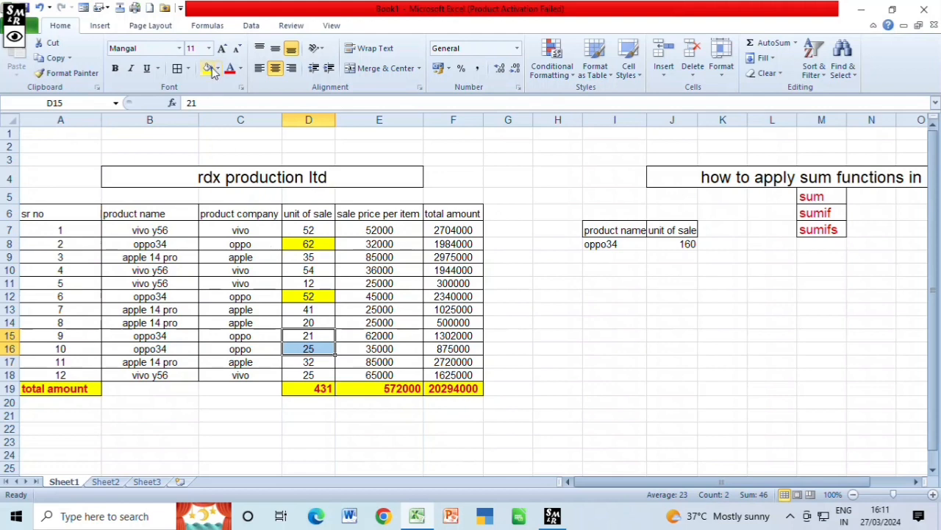
pyautogui.click(209, 68)
pyautogui.click(416, 339)
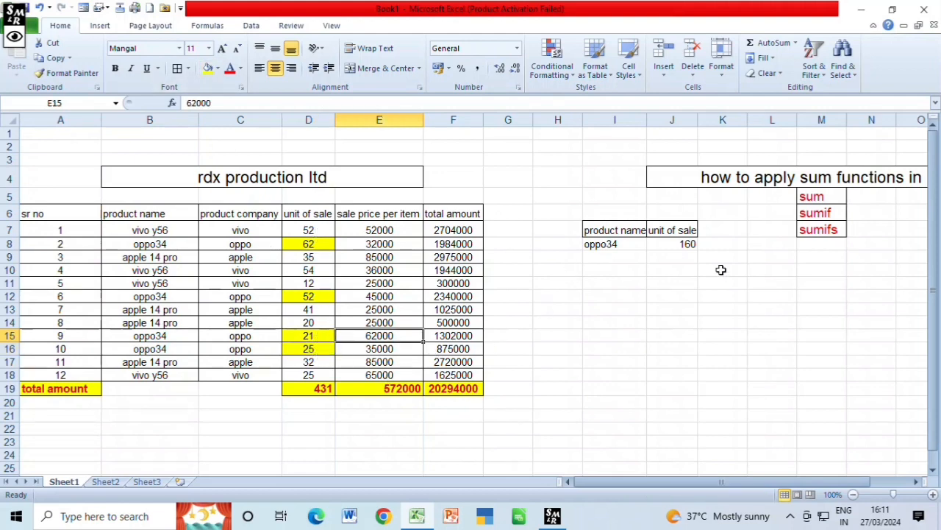
pyautogui.click(658, 298)
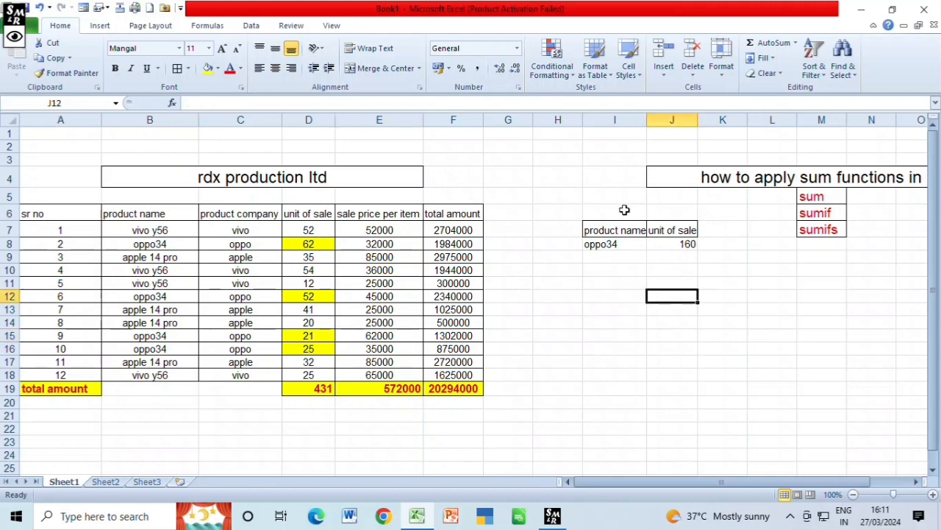
# Step: Enter the heading sumif in I6 and merge and centre it across I6:J6 with a border
pyautogui.click(624, 211)
pyautogui.write('su')
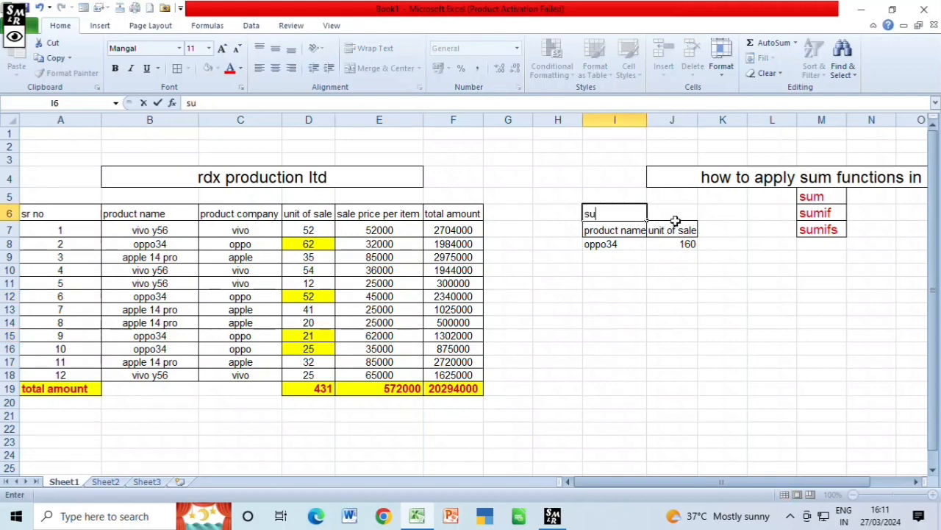
pyautogui.write('mm')
pyautogui.hotkey('ctrl', 'Return')
pyautogui.moveTo(632, 213); pyautogui.dragTo(675, 220)
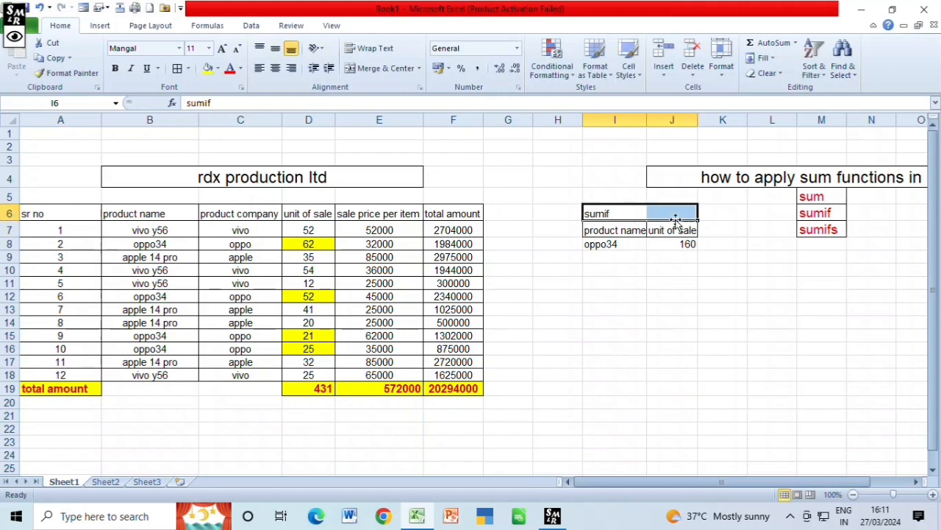
pyautogui.hotkey('alt', 'h')
pyautogui.press('m')
pyautogui.press('c')
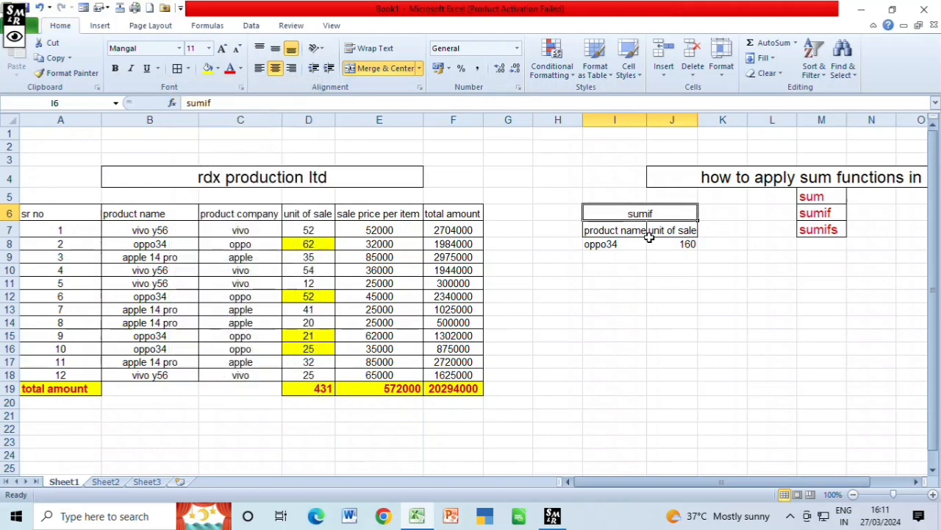
# Step: Add borders to the oppo34 result row I8:J8
pyautogui.click(640, 307)
pyautogui.moveTo(618, 245); pyautogui.dragTo(676, 245)
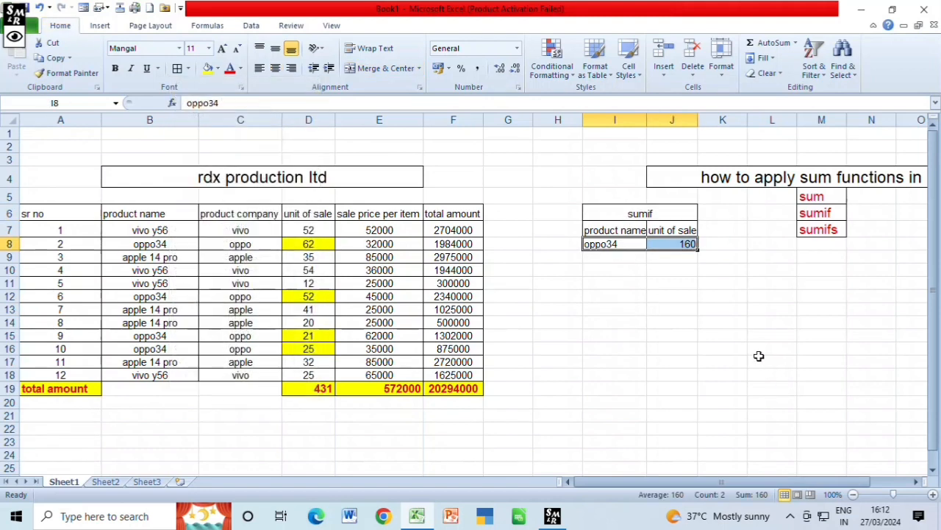
pyautogui.click(695, 350)
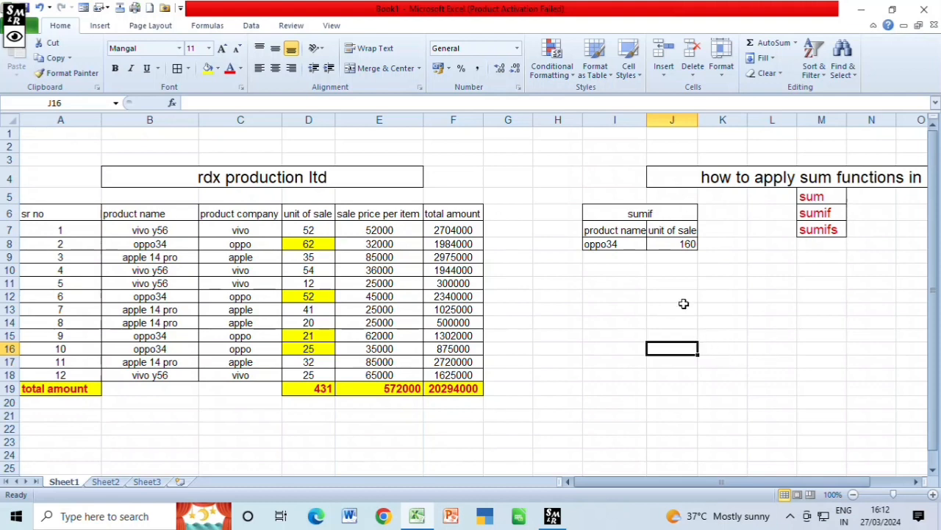
pyautogui.click(570, 293)
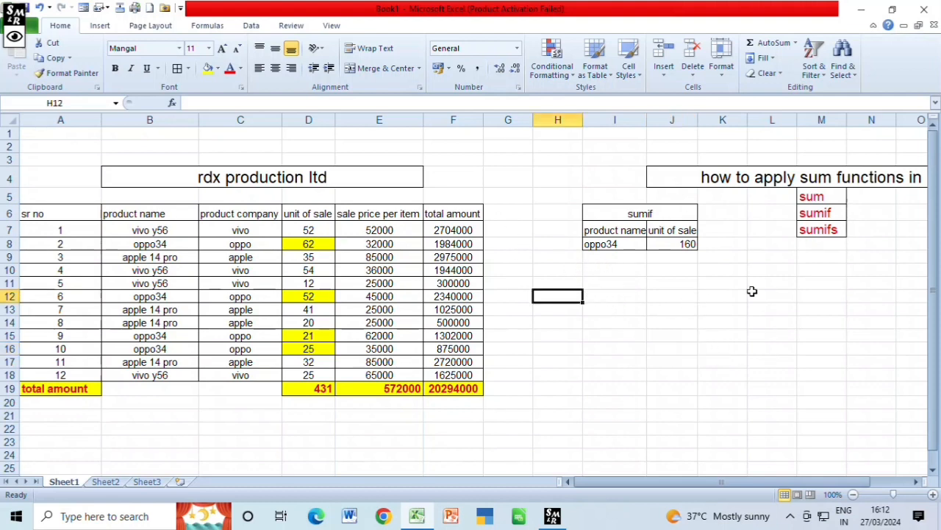
# Step: Copy the "product name" and "product company" headers from B6:C6 to H13:I13 and autofit columns H and I
pyautogui.moveTo(180, 213); pyautogui.dragTo(240, 213)
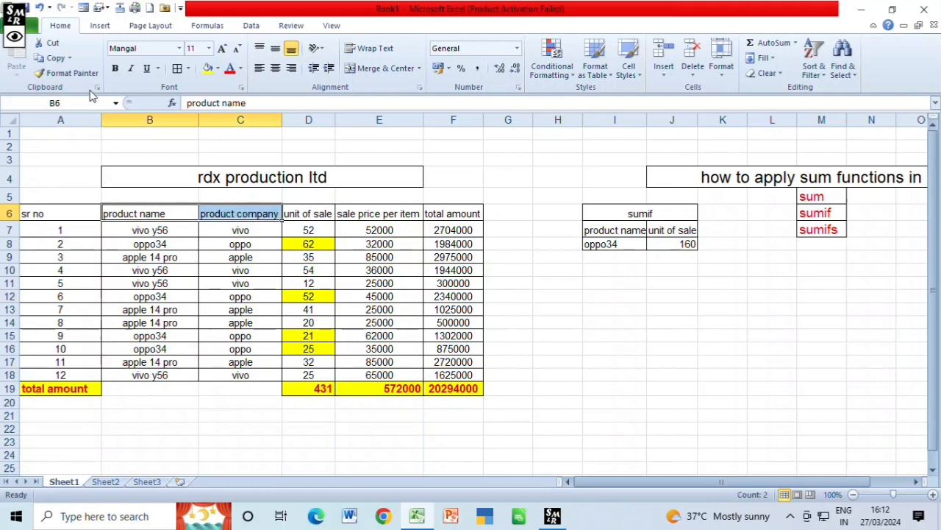
pyautogui.click(55, 62)
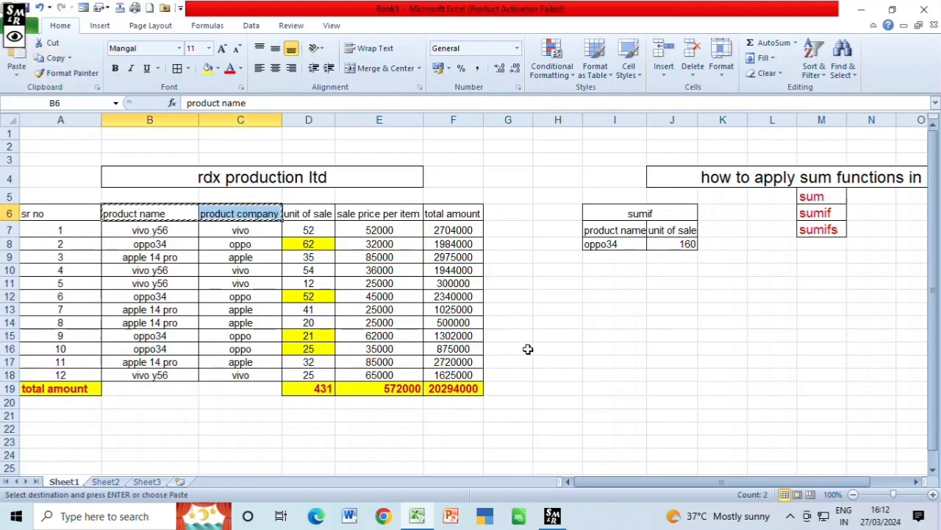
pyautogui.click(544, 308)
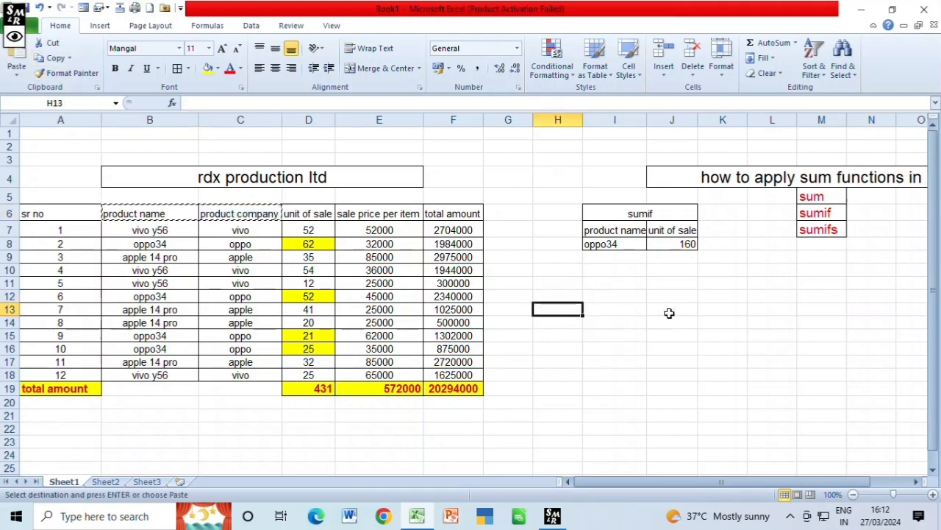
pyautogui.hotkey('ctrl', 'v')
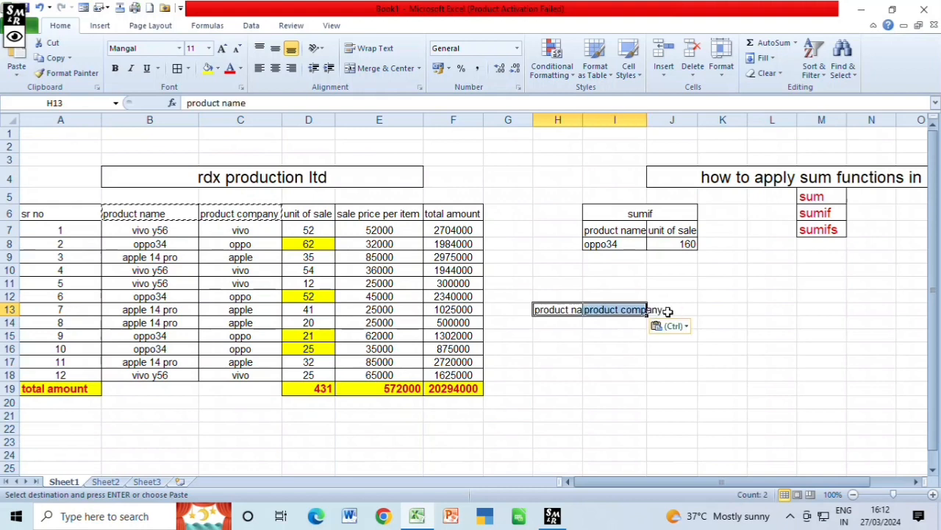
pyautogui.doubleClick(647, 119)
pyautogui.doubleClick(581, 119)
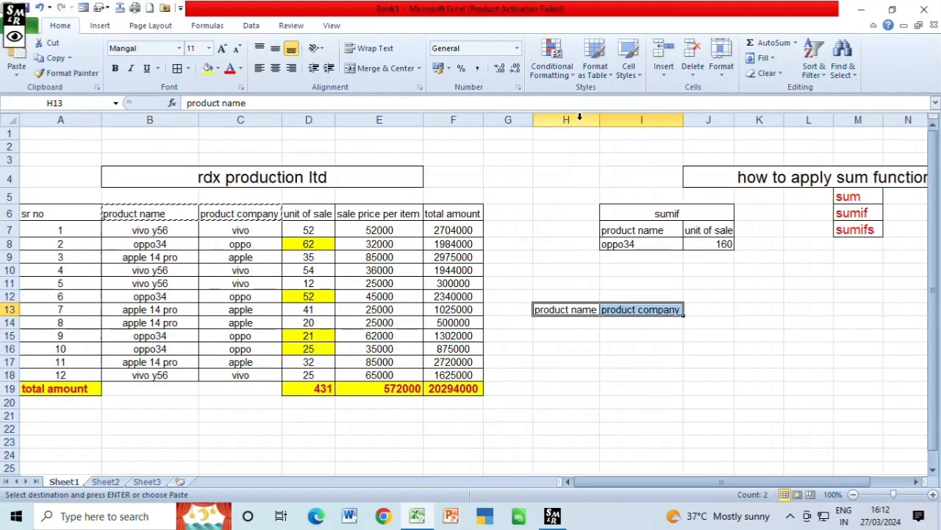
# Step: Copy the "total amount" header from F6 to K13
pyautogui.click(719, 309)
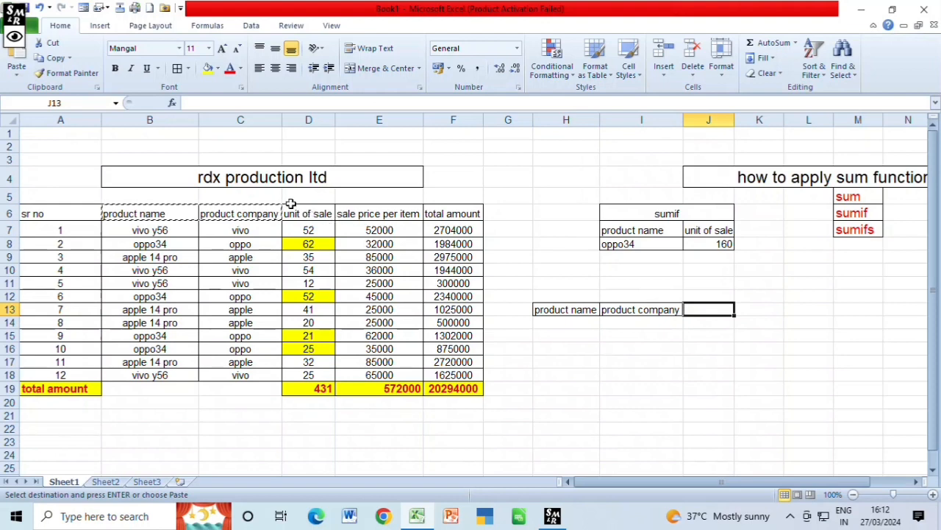
pyautogui.click(377, 214)
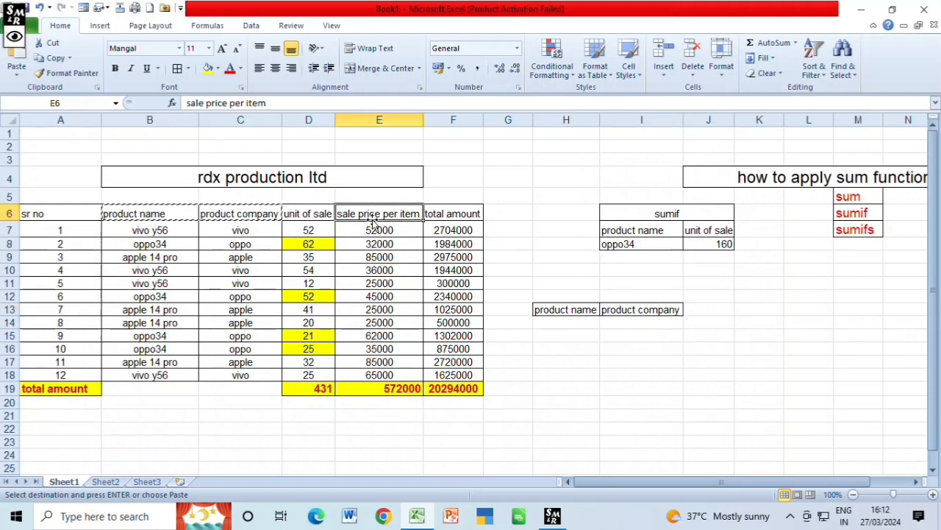
pyautogui.click(446, 214)
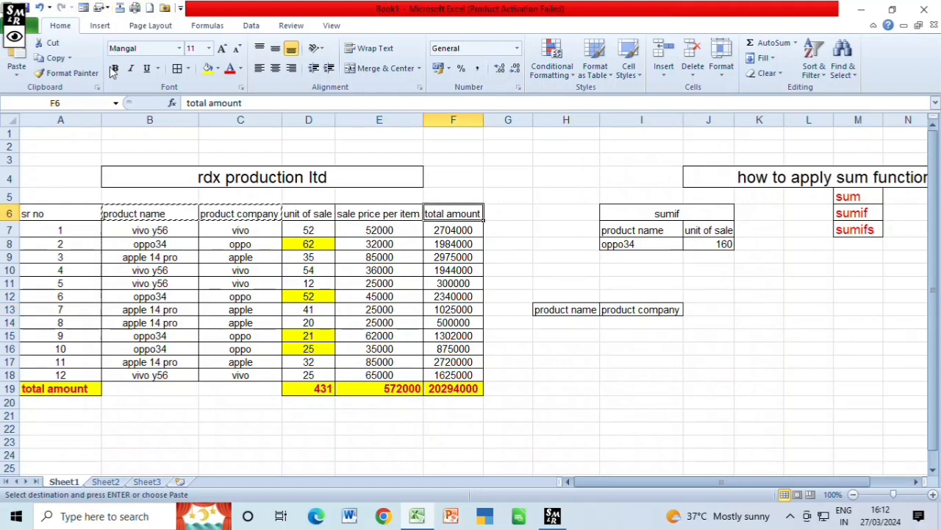
pyautogui.click(51, 57)
pyautogui.click(762, 310)
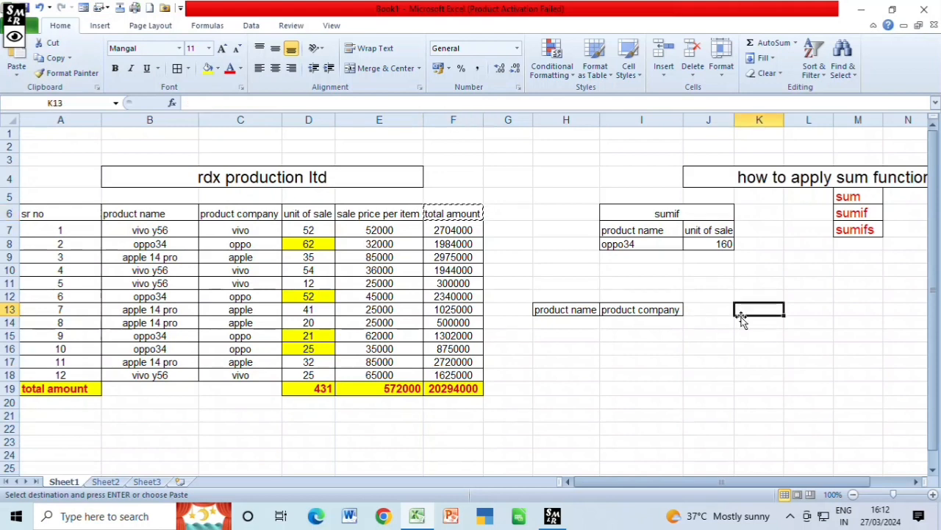
pyautogui.hotkey('ctrl', 'v')
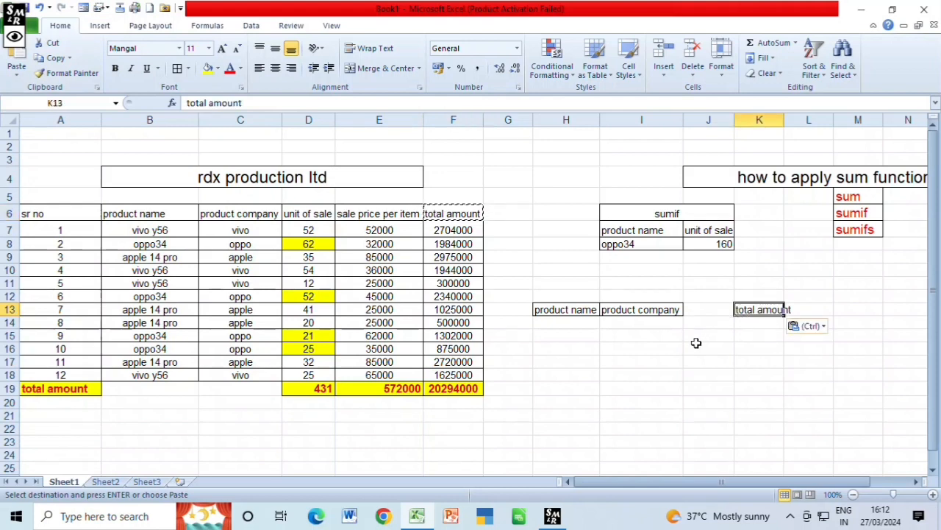
# Step: Add a list data validation to H14 with the product names =$B$7:$B$18 as its source
pyautogui.click(560, 323)
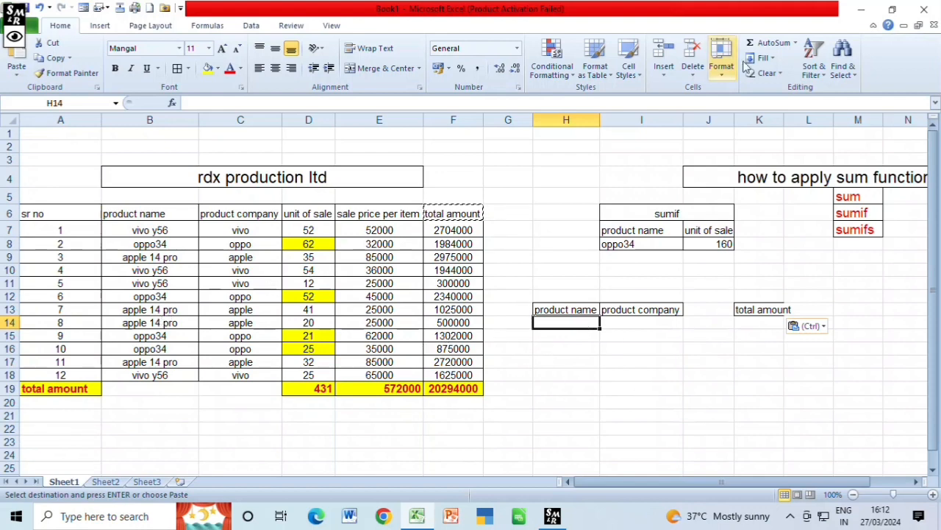
pyautogui.click(249, 28)
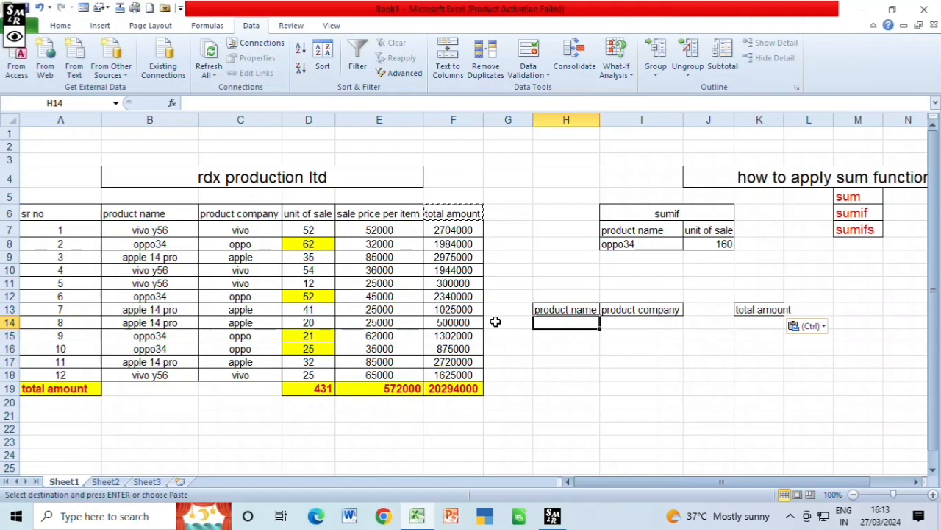
pyautogui.click(528, 57)
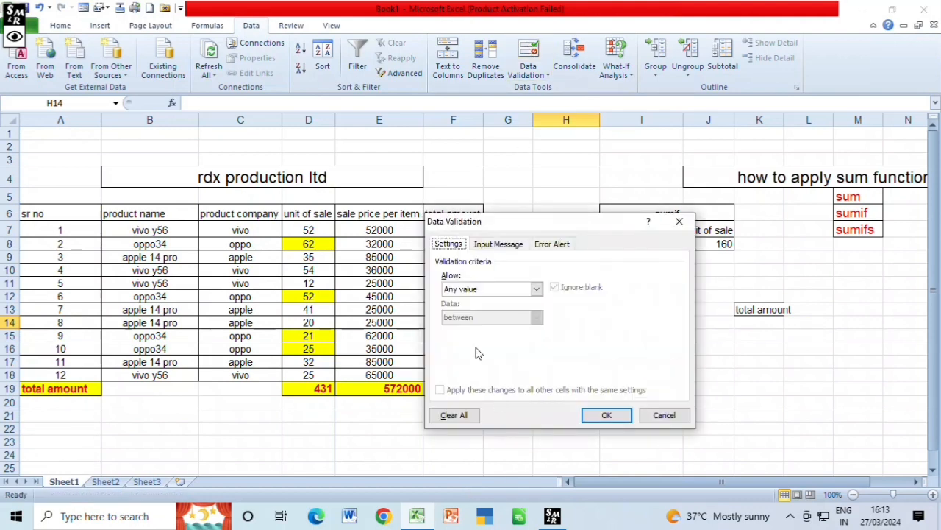
pyautogui.click(482, 291)
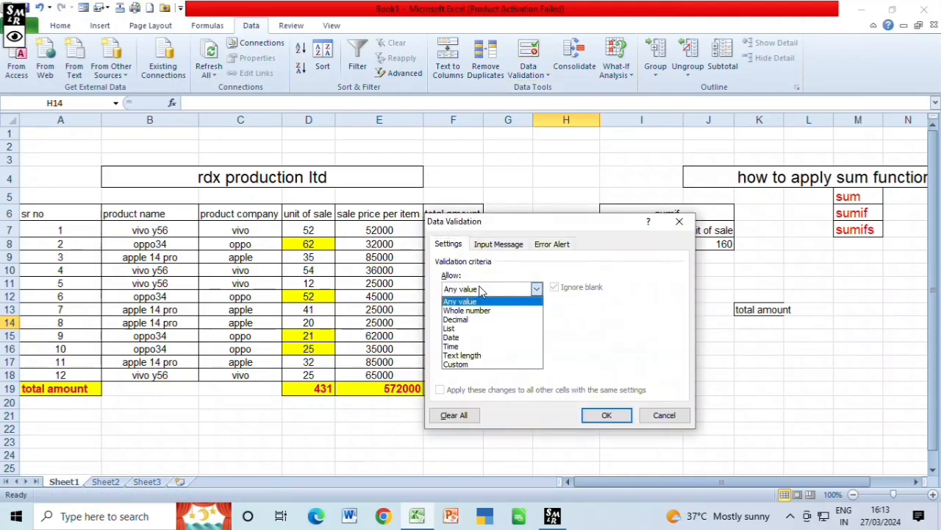
pyautogui.click(459, 331)
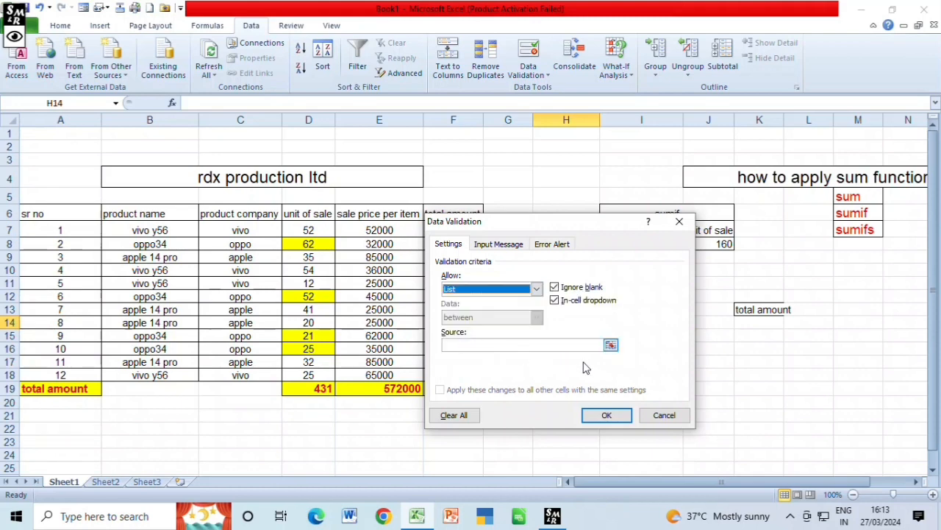
pyautogui.click(609, 344)
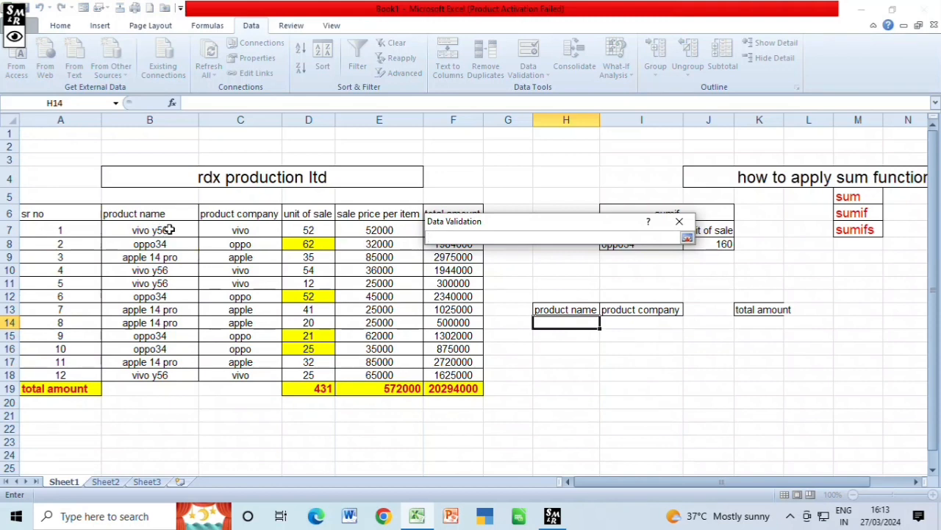
pyautogui.moveTo(168, 229); pyautogui.dragTo(163, 375)
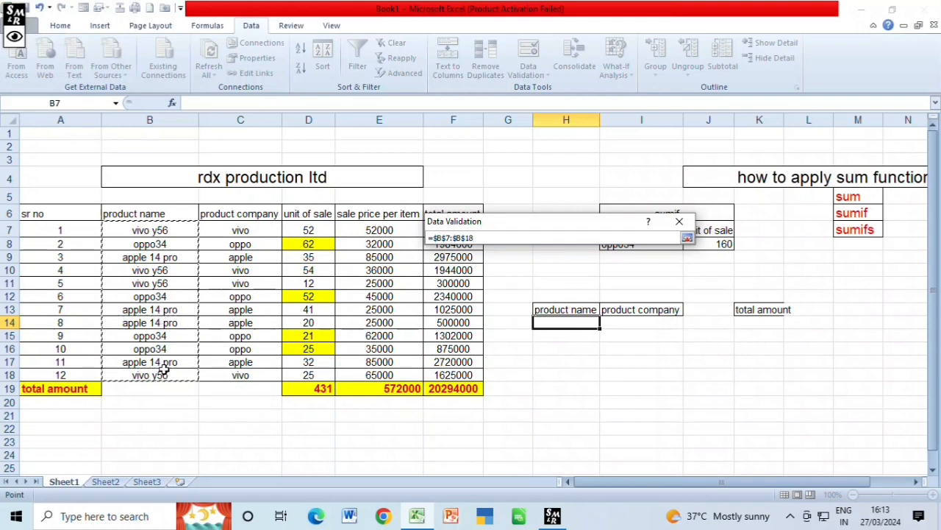
pyautogui.click(686, 238)
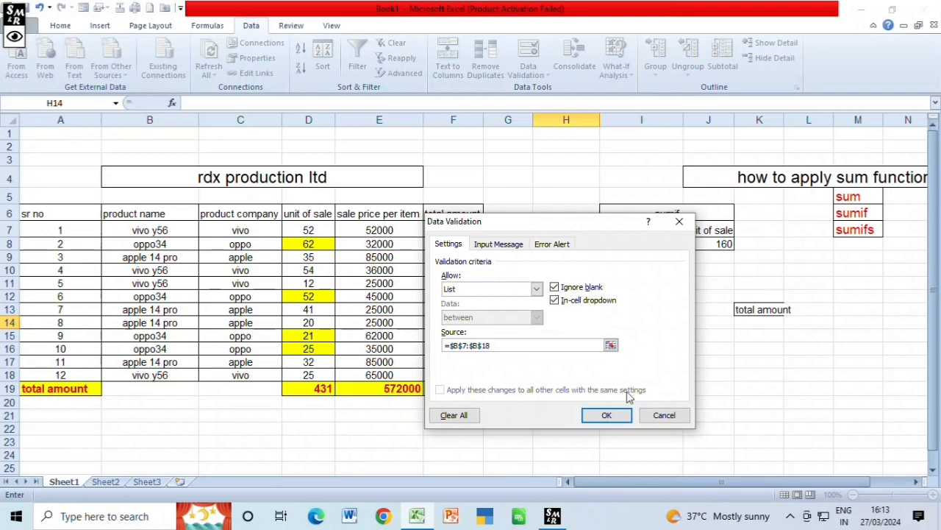
pyautogui.click(607, 416)
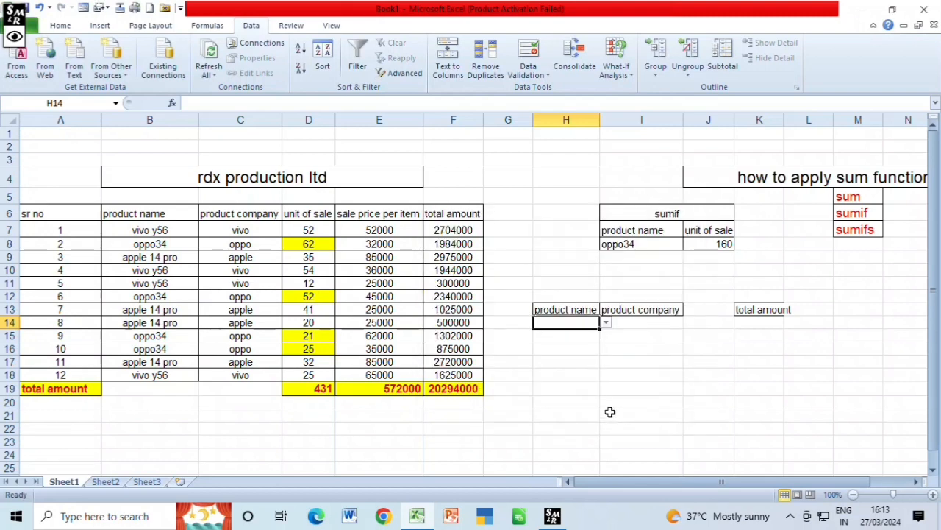
# Step: Add a list data validation to I14 with the product companies =$C$7:$C$18 as its source
pyautogui.click(617, 323)
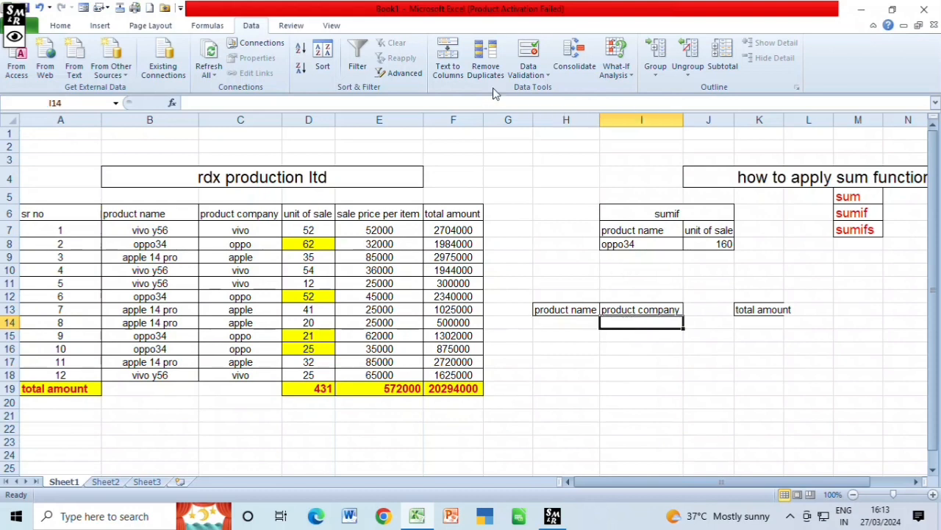
pyautogui.click(528, 58)
pyautogui.click(534, 289)
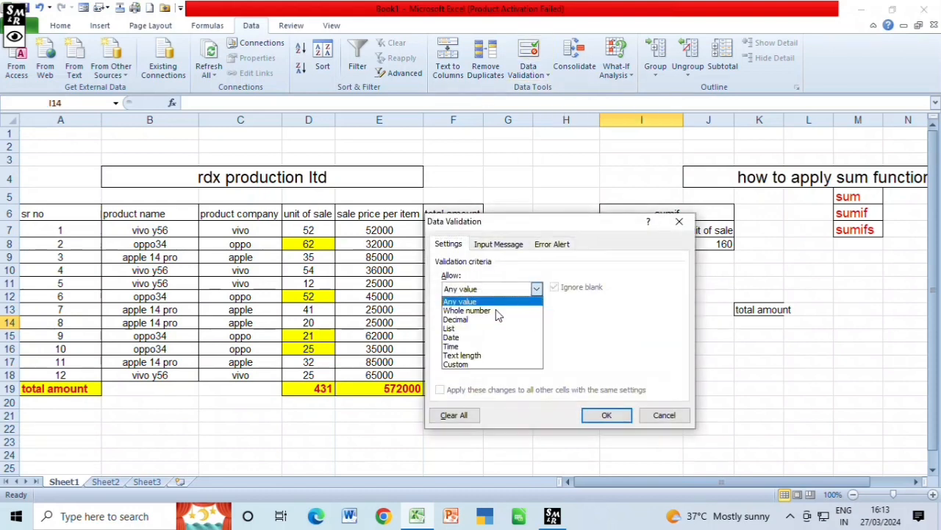
pyautogui.click(452, 328)
pyautogui.click(480, 346)
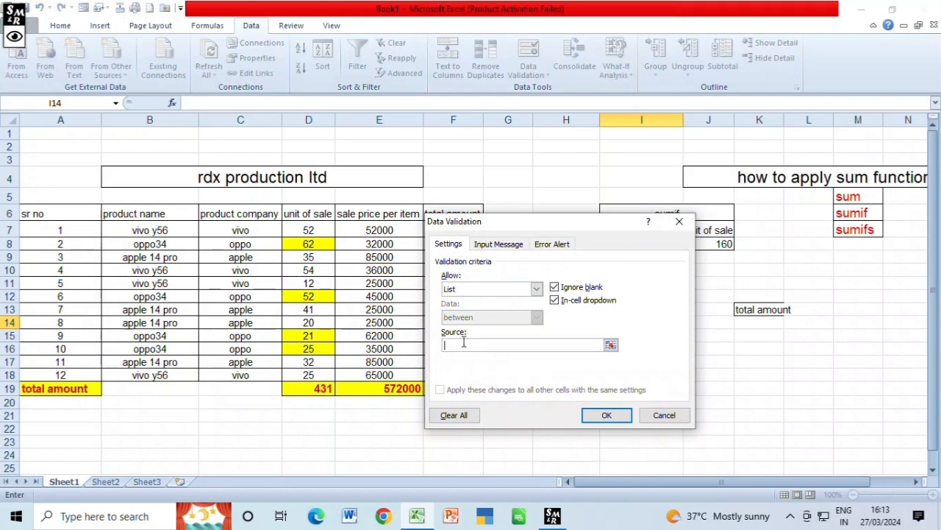
pyautogui.moveTo(240, 230); pyautogui.dragTo(292, 359)
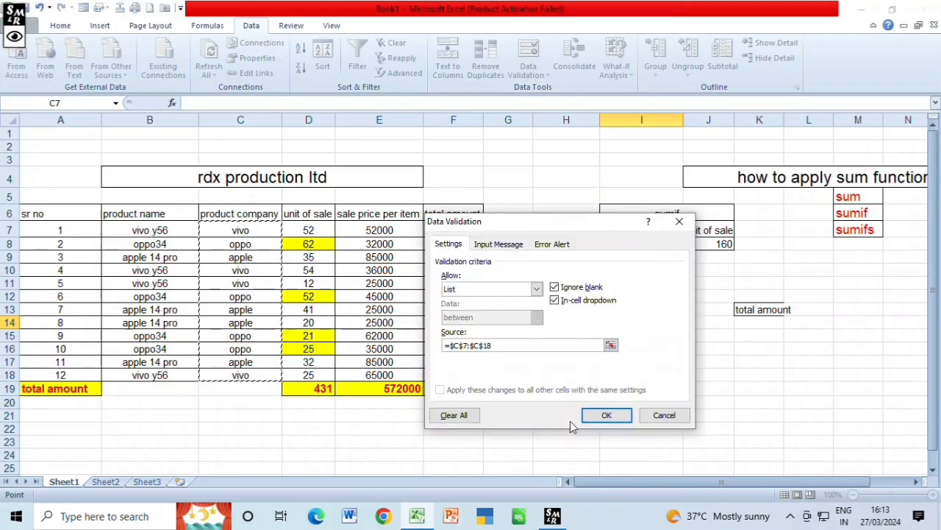
pyautogui.click(599, 417)
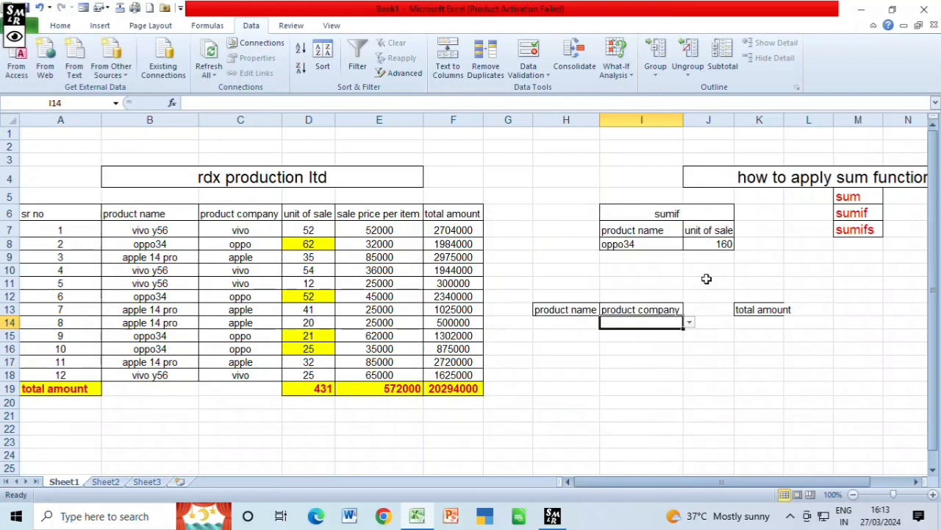
# Step: Check the choices offered by the dropdown lists in H14 and I14 without picking any
pyautogui.click(578, 324)
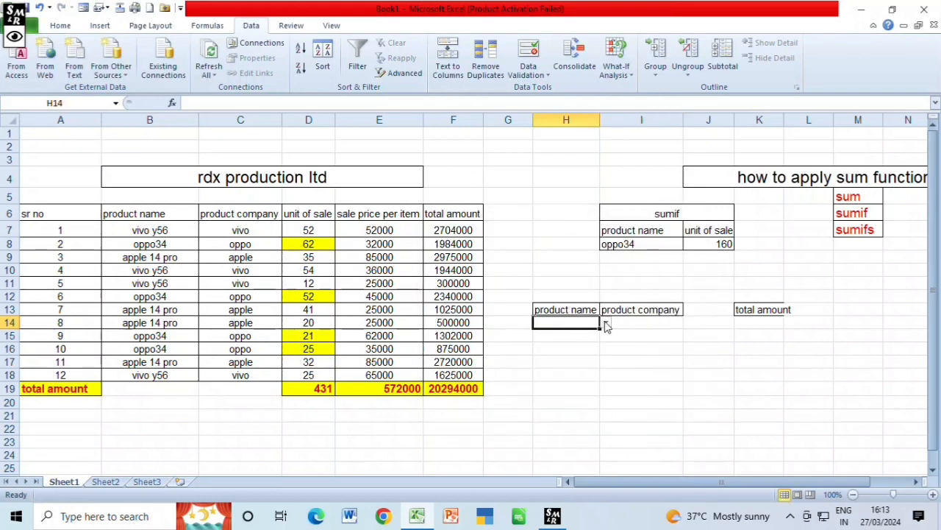
pyautogui.click(605, 323)
pyautogui.click(647, 334)
pyautogui.click(672, 322)
pyautogui.click(689, 322)
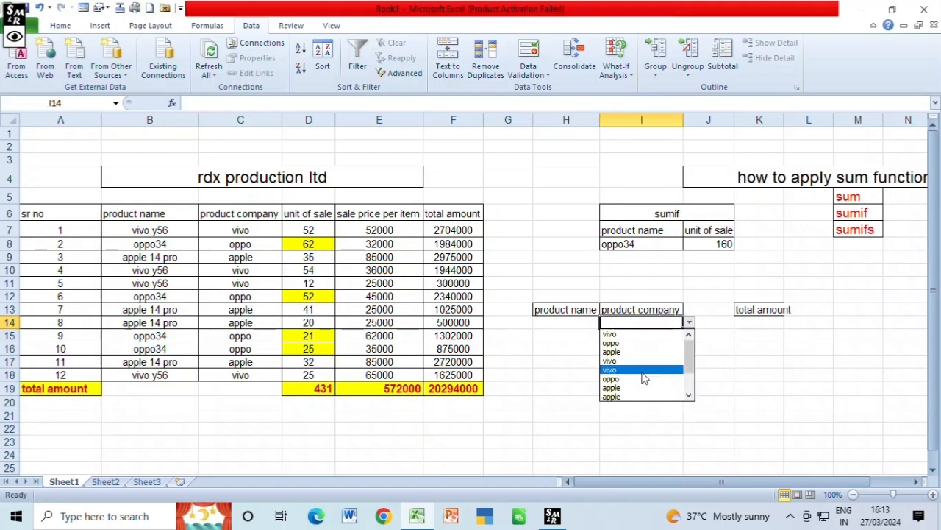
pyautogui.click(772, 322)
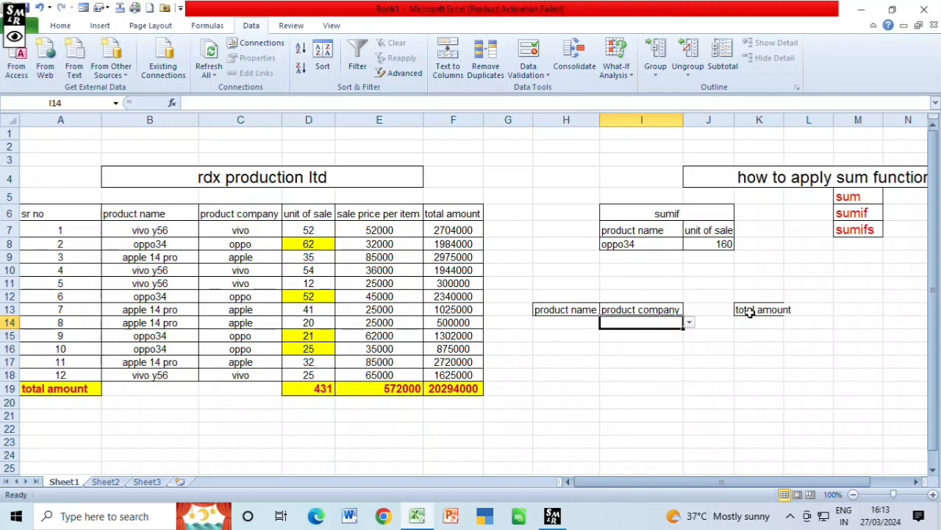
# Step: Start a SUMIFS formula in K14 with the total amount cells F6:F18 as the sum range
pyautogui.click(754, 323)
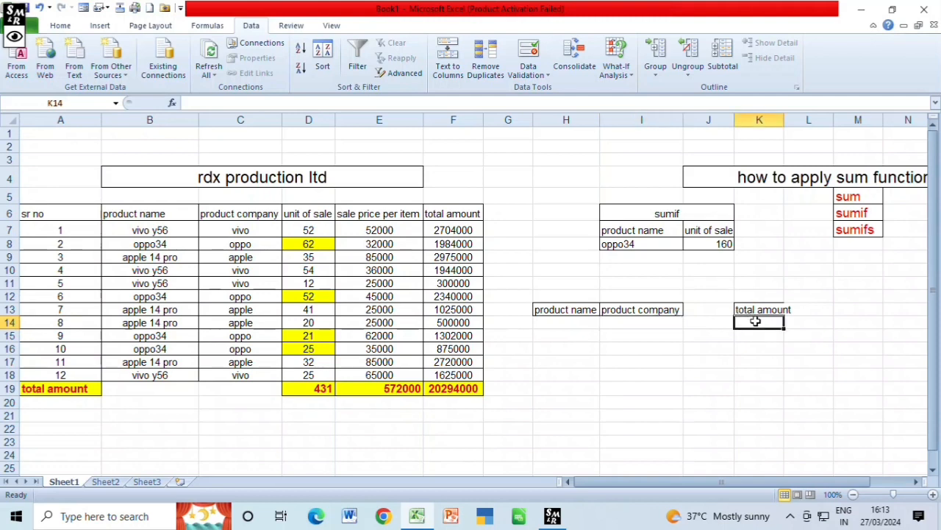
pyautogui.write('=')
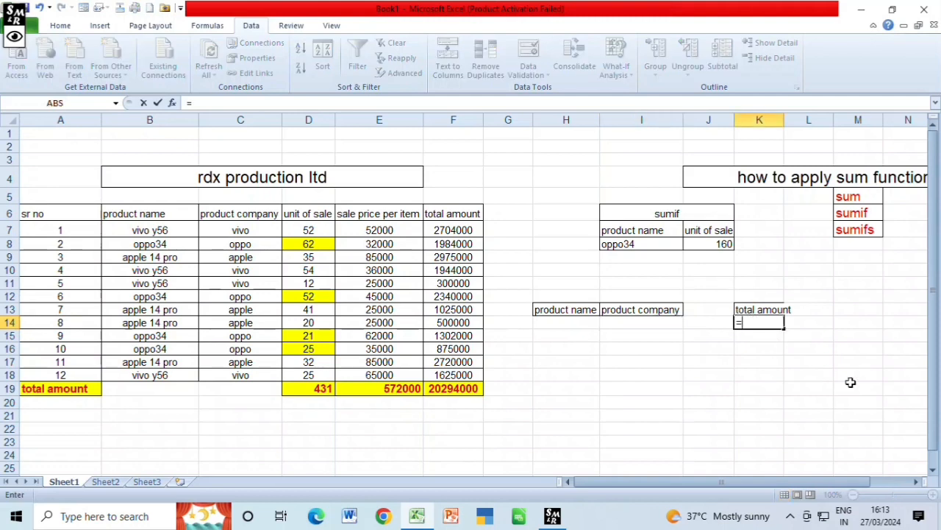
pyautogui.write('su')
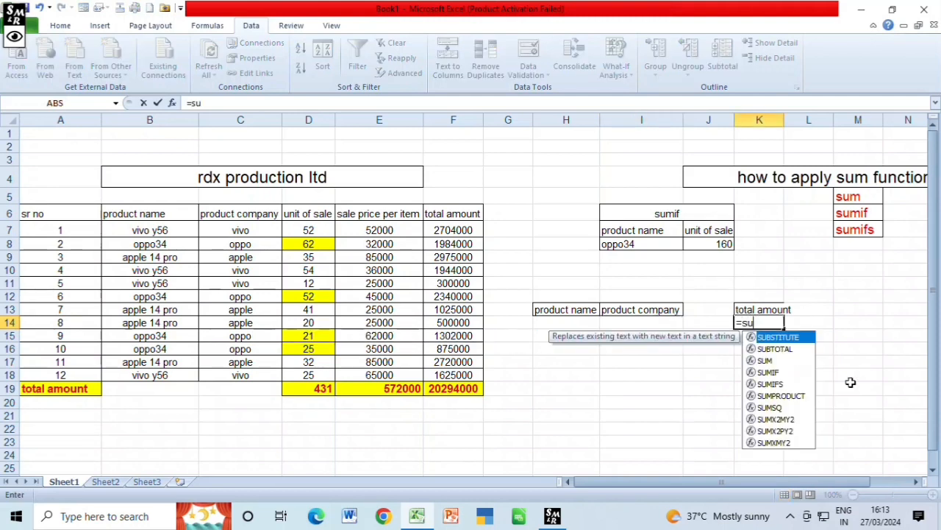
pyautogui.write('mifs')
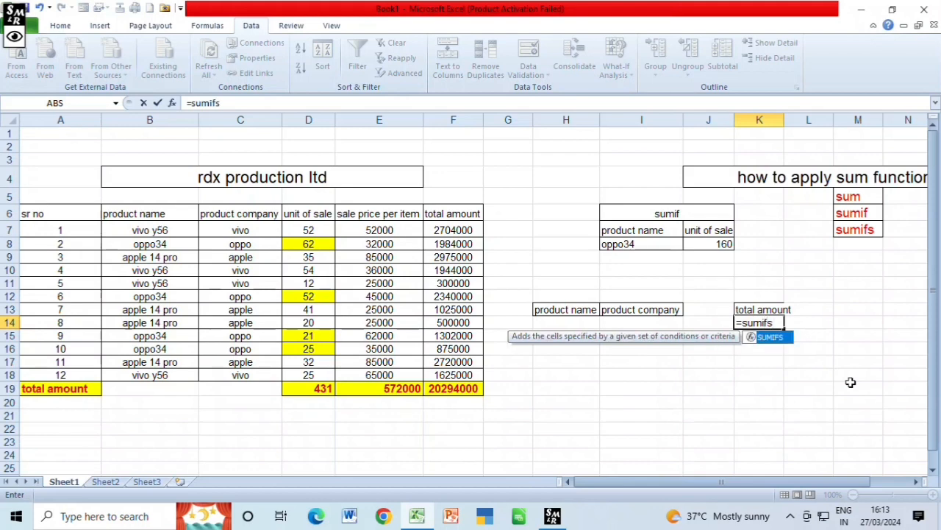
pyautogui.write('(')
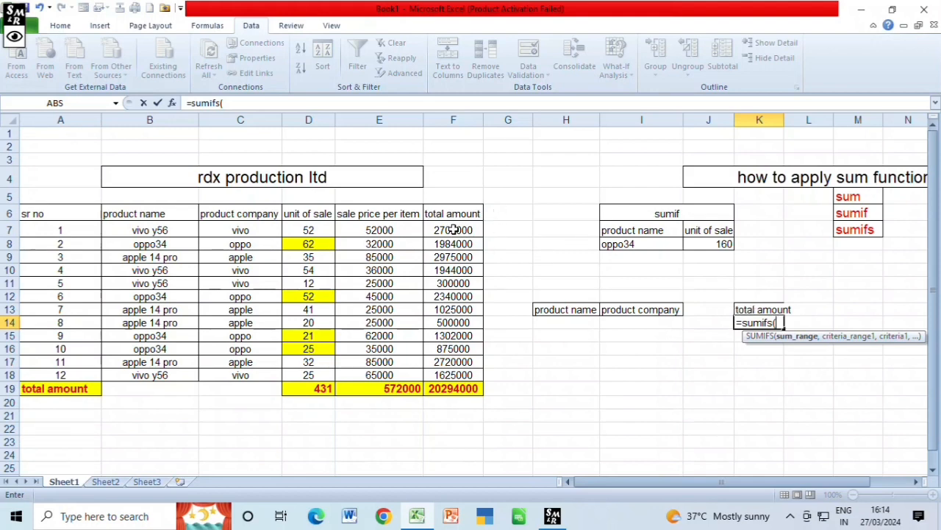
pyautogui.moveTo(457, 230); pyautogui.dragTo(451, 374)
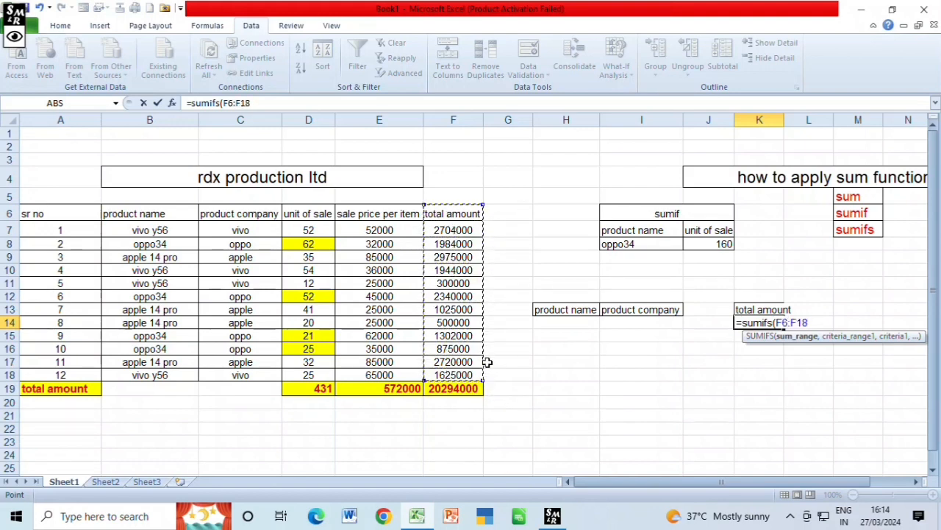
pyautogui.write(',')
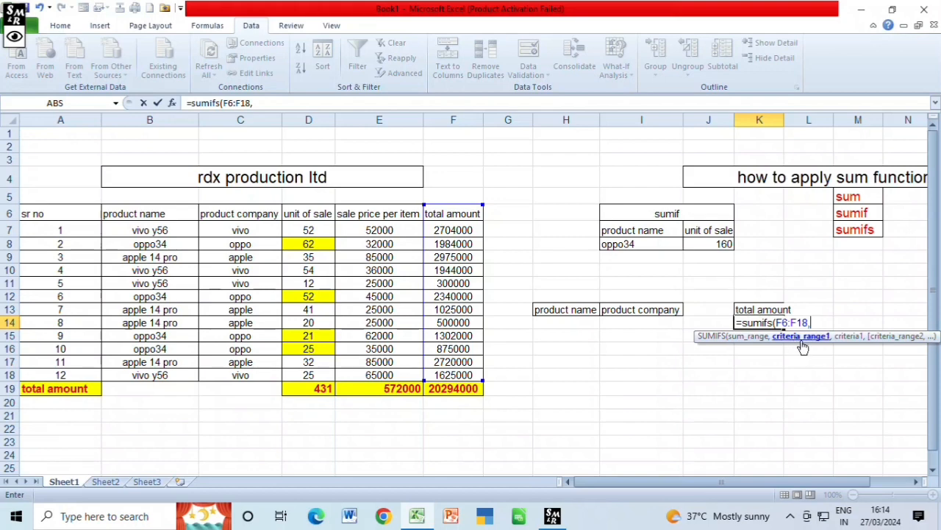
# Step: Add the first condition to the SUMIFS formula: product name range B6:B18 matched against H14
pyautogui.click(158, 214)
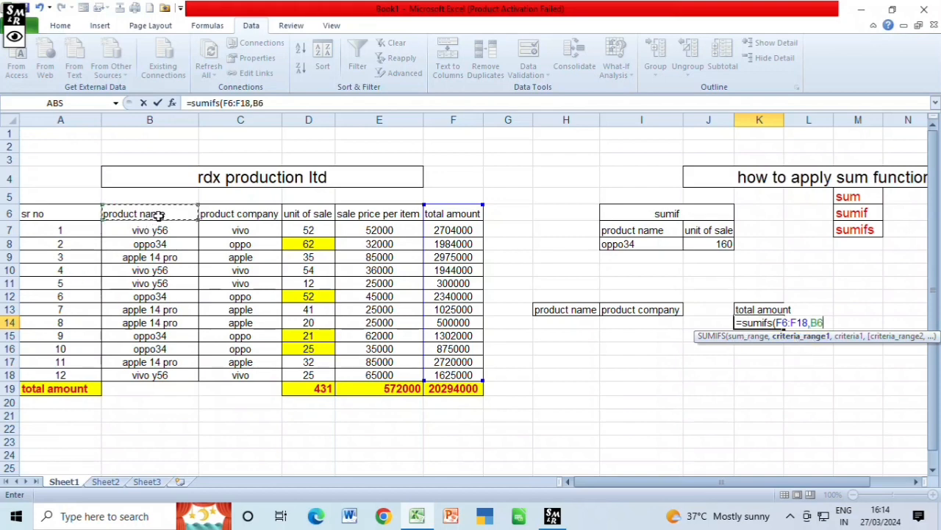
pyautogui.moveTo(158, 214); pyautogui.dragTo(156, 376)
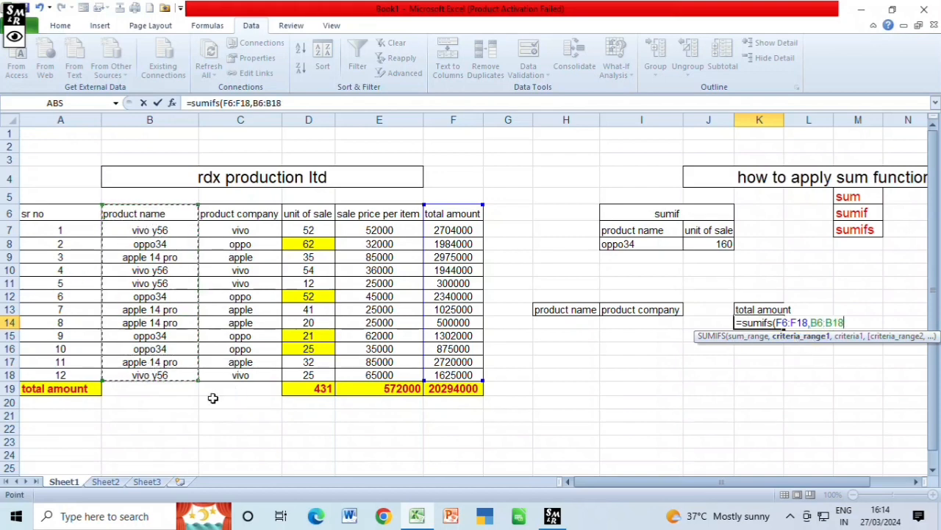
pyautogui.write(',')
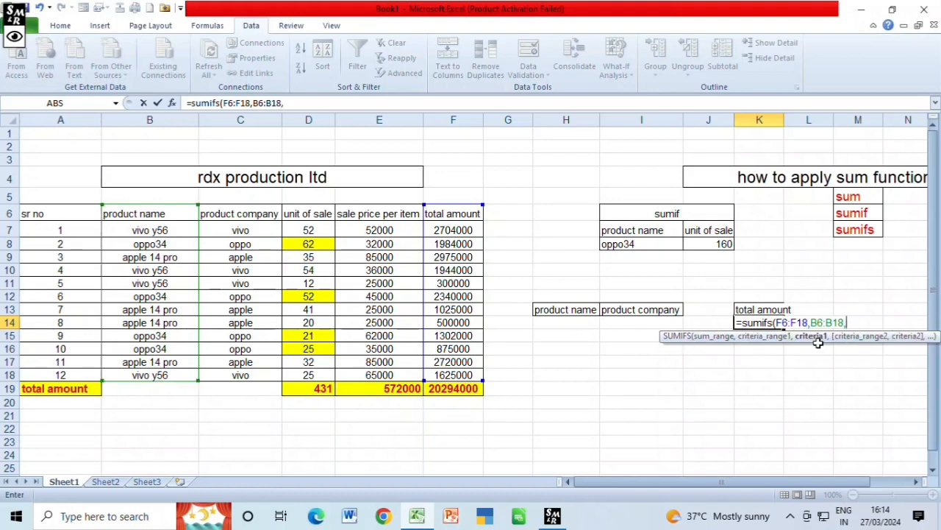
pyautogui.click(570, 322)
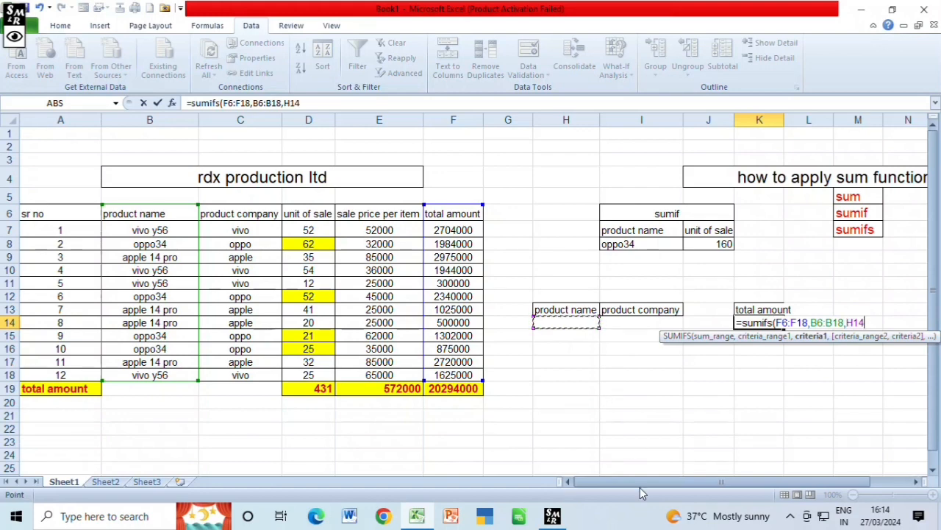
pyautogui.write(',')
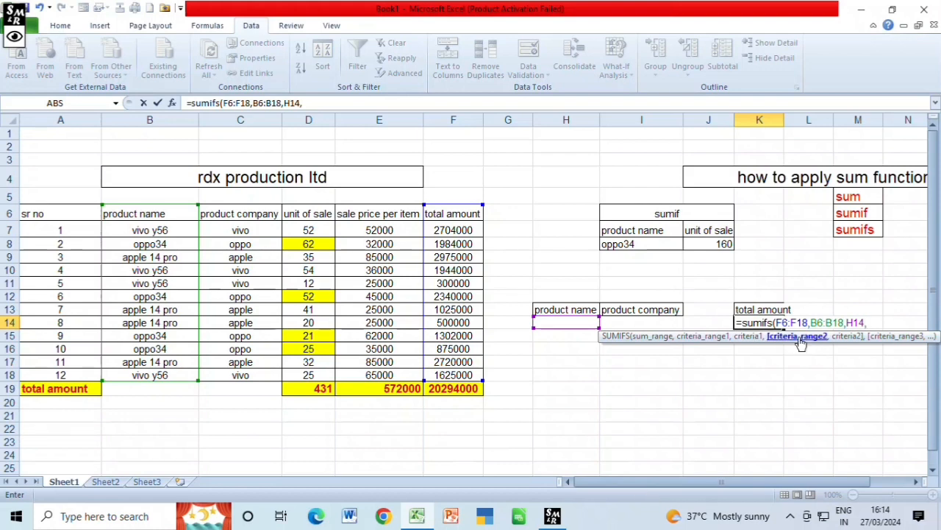
# Step: Add the second condition, product company range C6:C18 matched against I14, and complete the SUMIFS formula in K14
pyautogui.click(269, 214)
pyautogui.moveTo(269, 214); pyautogui.dragTo(247, 375)
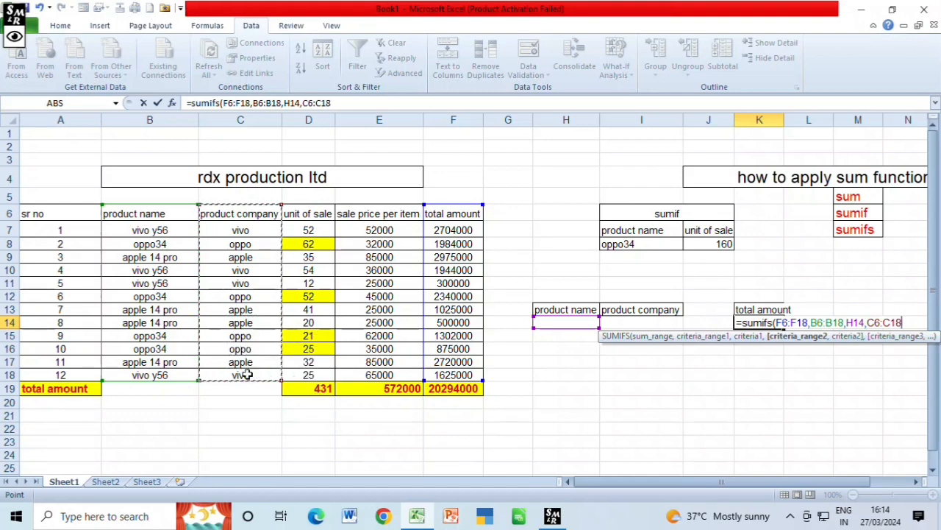
pyautogui.write(',')
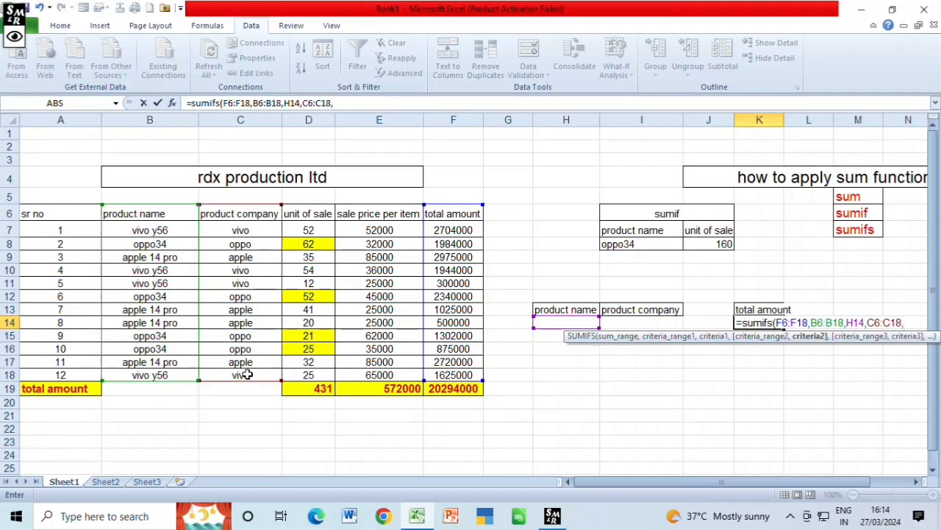
pyautogui.click(637, 321)
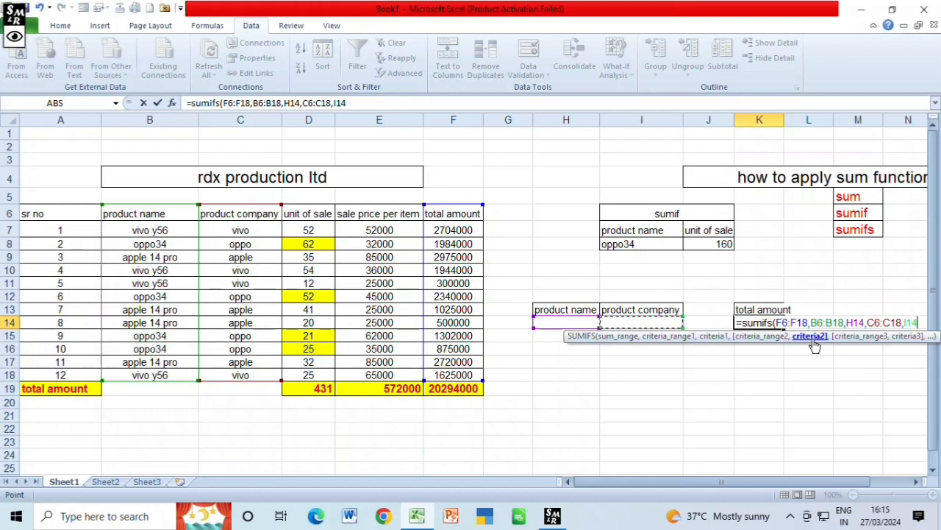
pyautogui.write(')')
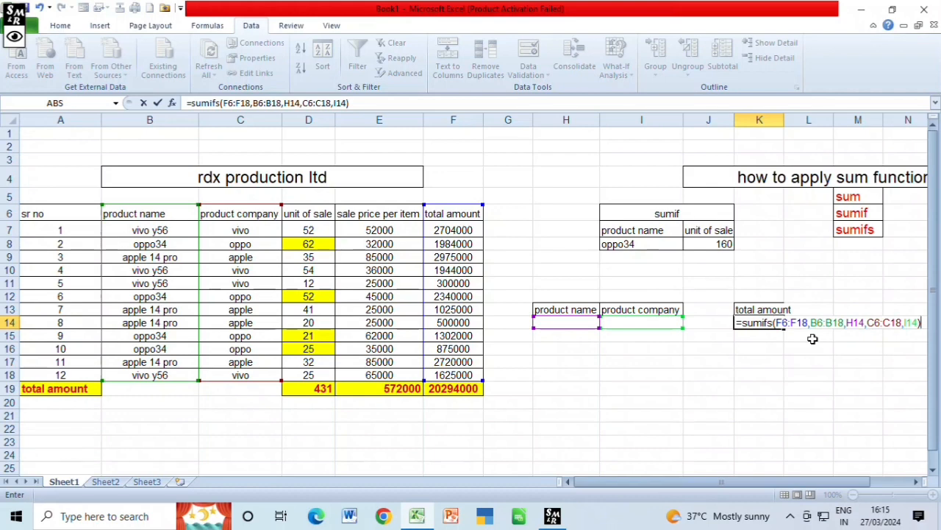
pyautogui.press('Return')
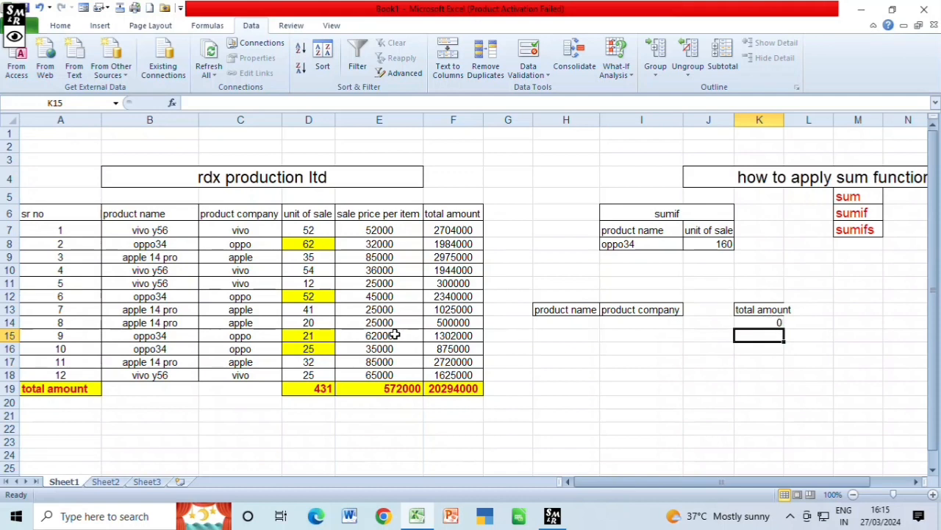
# Step: Choose oppo34 as the product name in H14 and oppo as the product company in I14
pyautogui.click(558, 323)
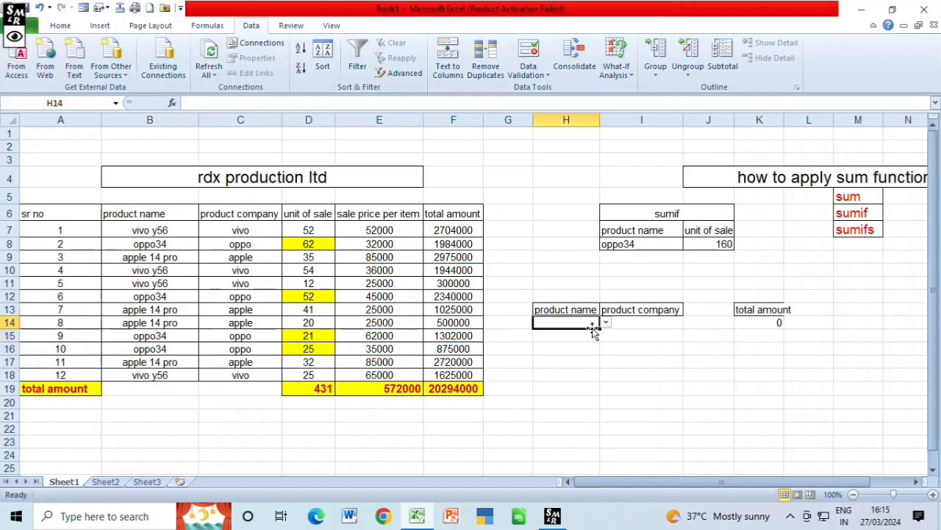
pyautogui.click(606, 325)
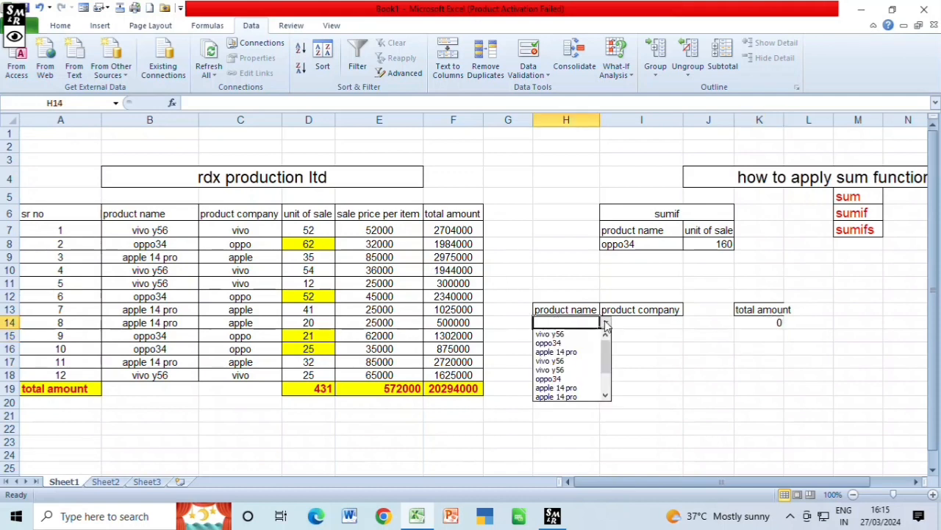
pyautogui.click(564, 342)
pyautogui.click(647, 325)
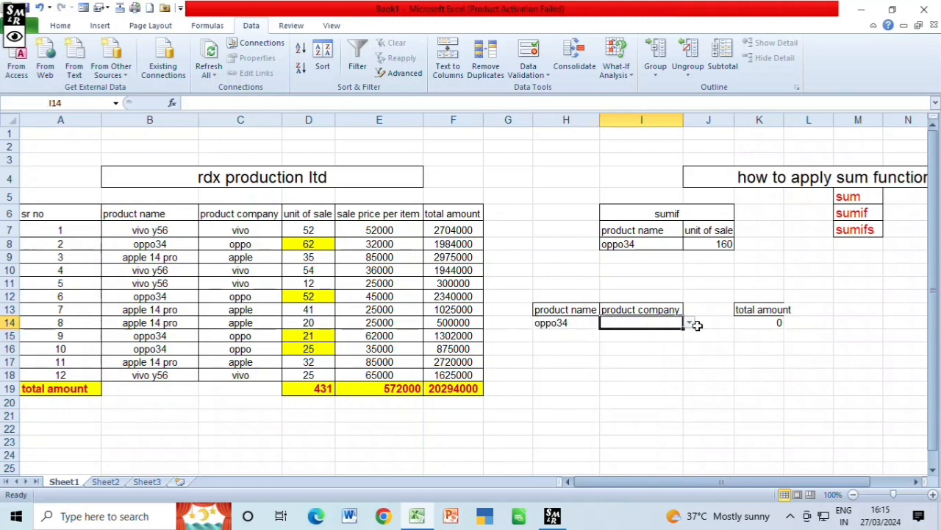
pyautogui.click(690, 324)
pyautogui.click(658, 343)
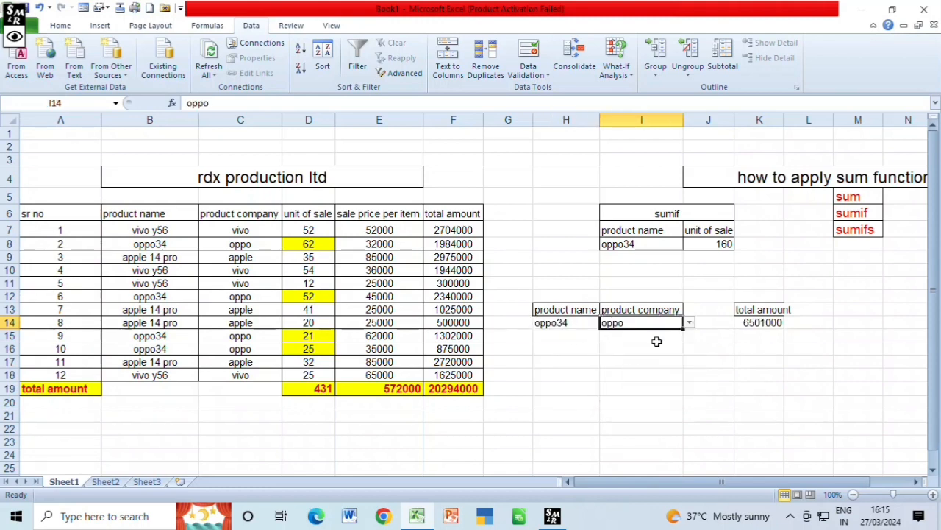
# Step: Fill the total amounts of the oppo34 rows, F8, F12 and F15:F16, with yellow
pyautogui.click(452, 244)
pyautogui.click(64, 26)
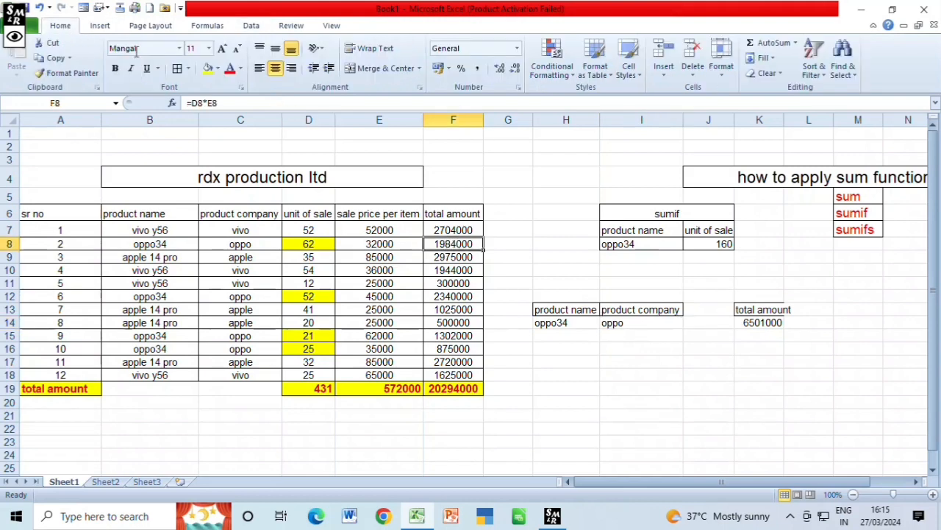
pyautogui.click(209, 67)
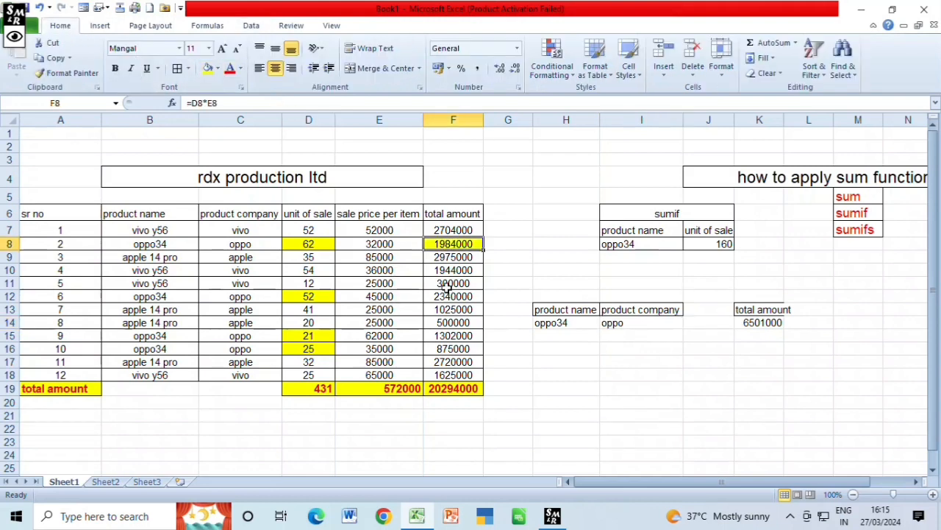
pyautogui.click(448, 296)
pyautogui.click(208, 68)
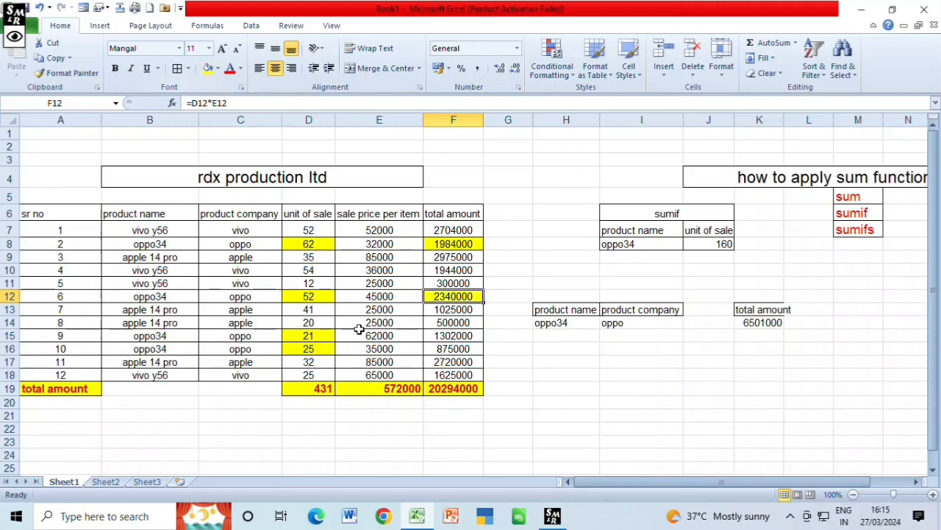
pyautogui.click(440, 336)
pyautogui.moveTo(440, 335); pyautogui.dragTo(441, 347)
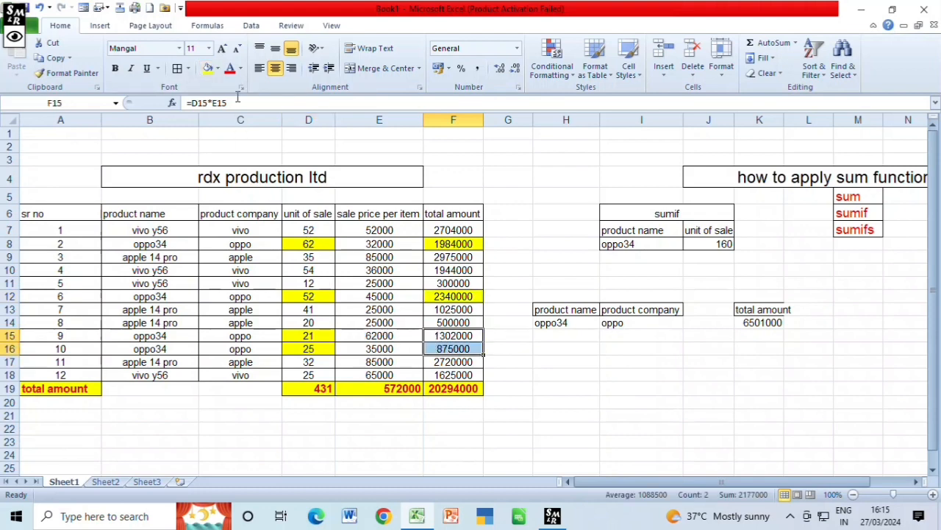
pyautogui.click(208, 67)
pyautogui.click(618, 414)
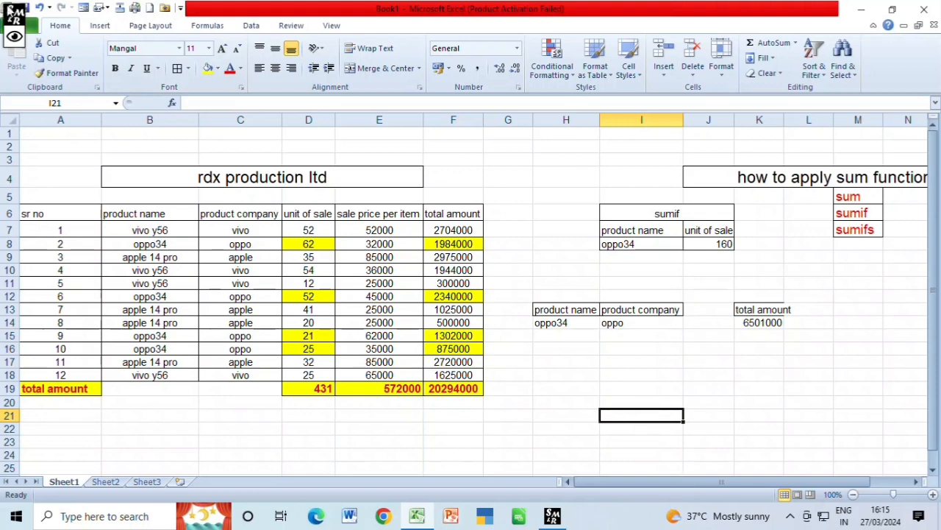
# Step: Change the lookup to product name apple 14 pro in H14 and product company apple in I14
pyautogui.click(583, 329)
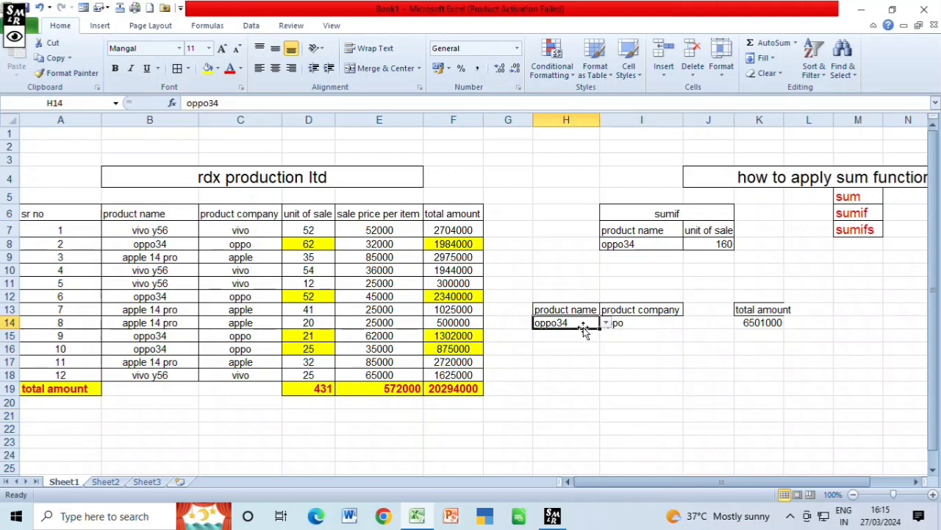
pyautogui.click(605, 322)
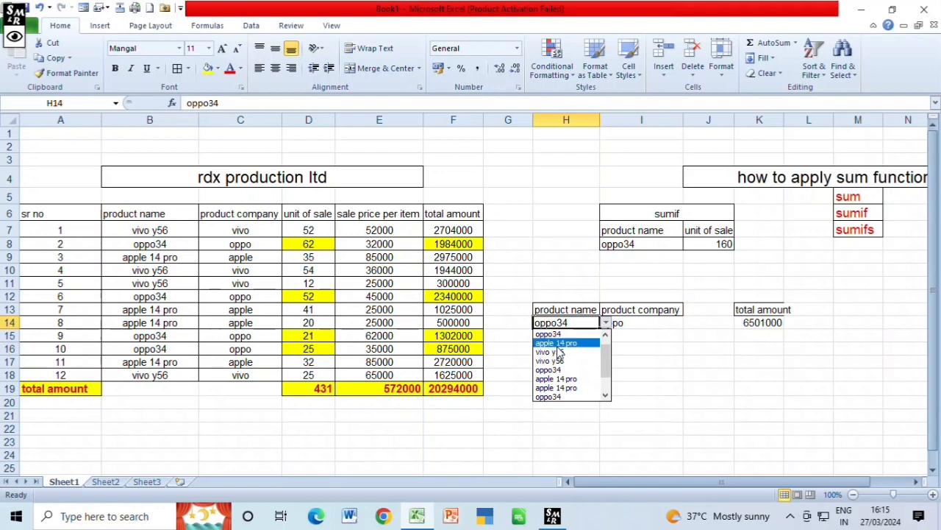
pyautogui.click(557, 345)
pyautogui.click(651, 324)
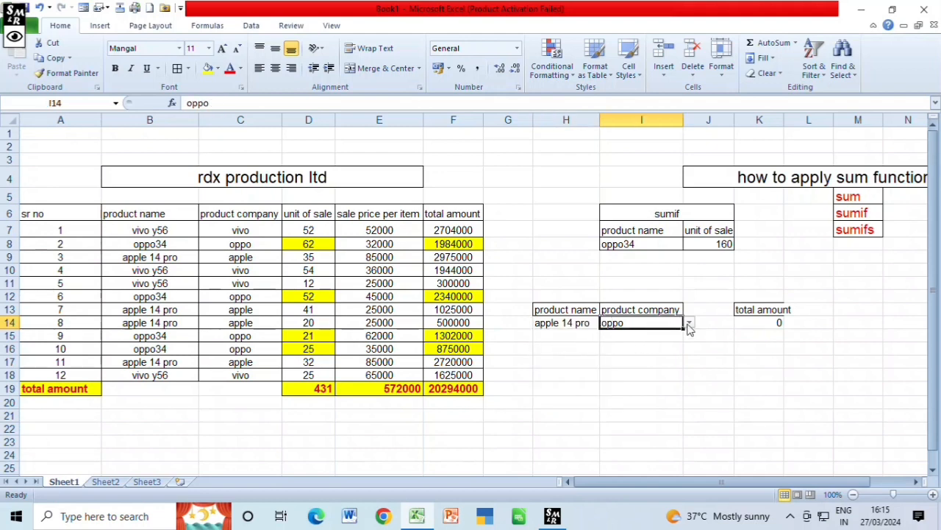
pyautogui.click(689, 323)
pyautogui.click(640, 343)
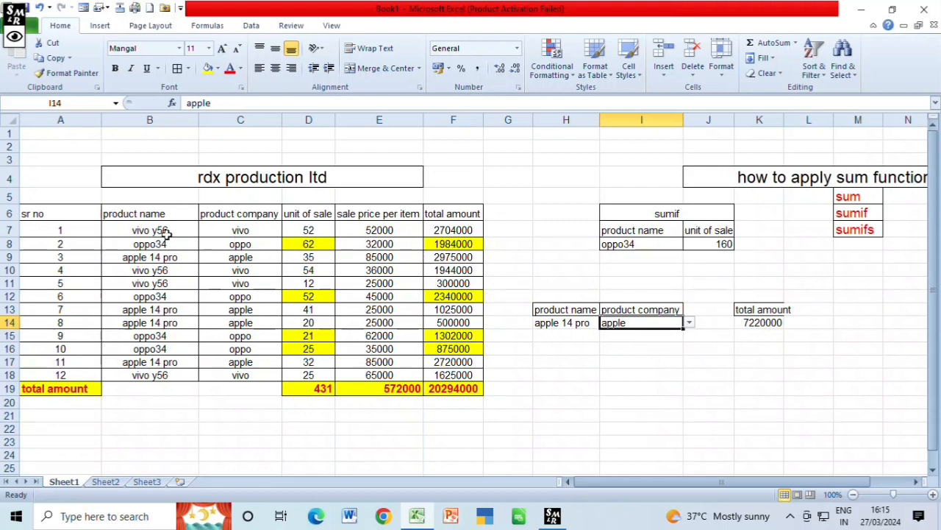
# Step: Open the fill color choices for the first apple 14 pro total amount in F9
pyautogui.click(462, 259)
pyautogui.click(218, 68)
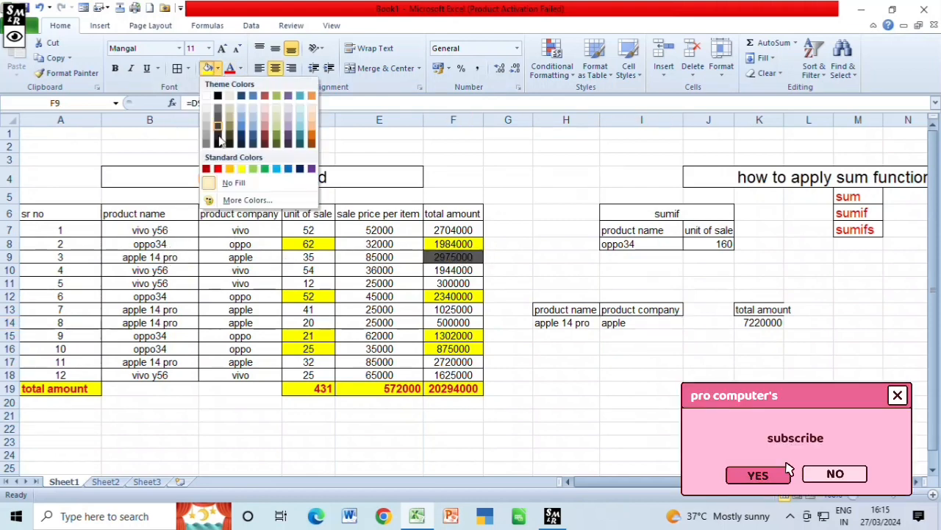